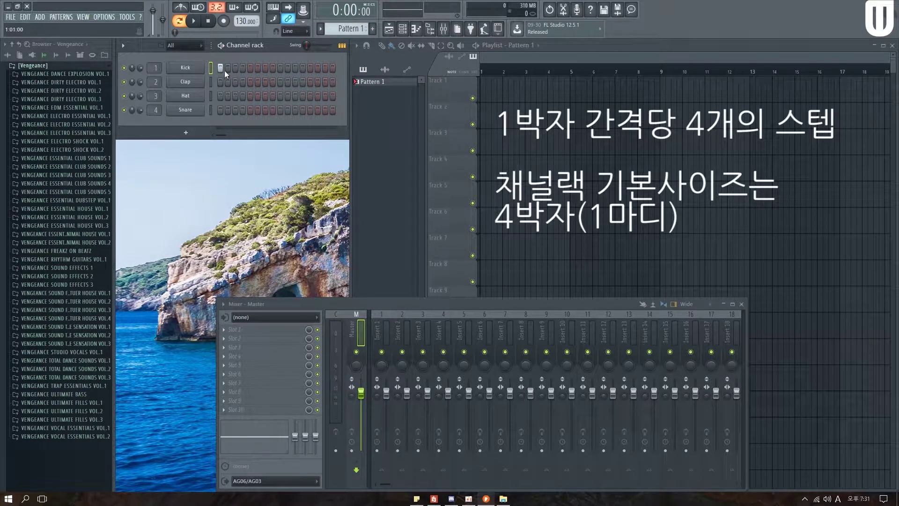
Add Kick hits on steps 5, 9 and 13 of the pattern and play it back
click(279, 69)
click(310, 68)
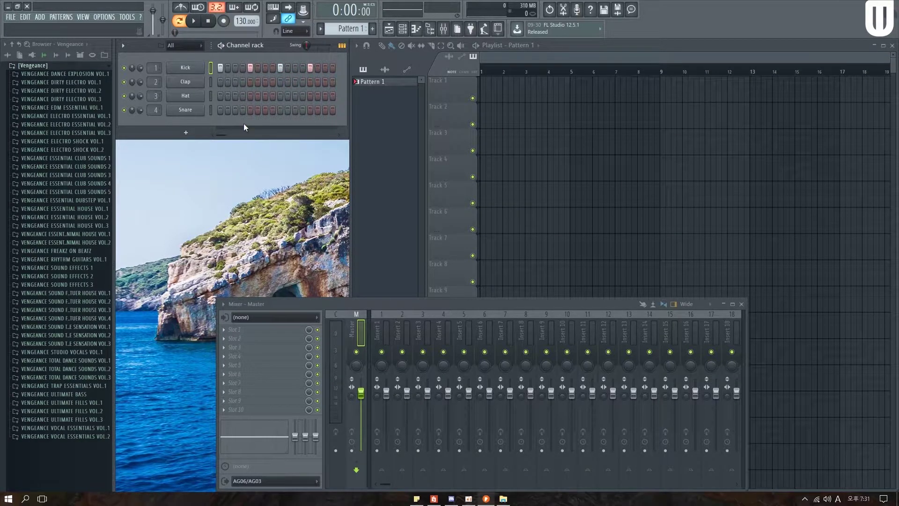
key(space)
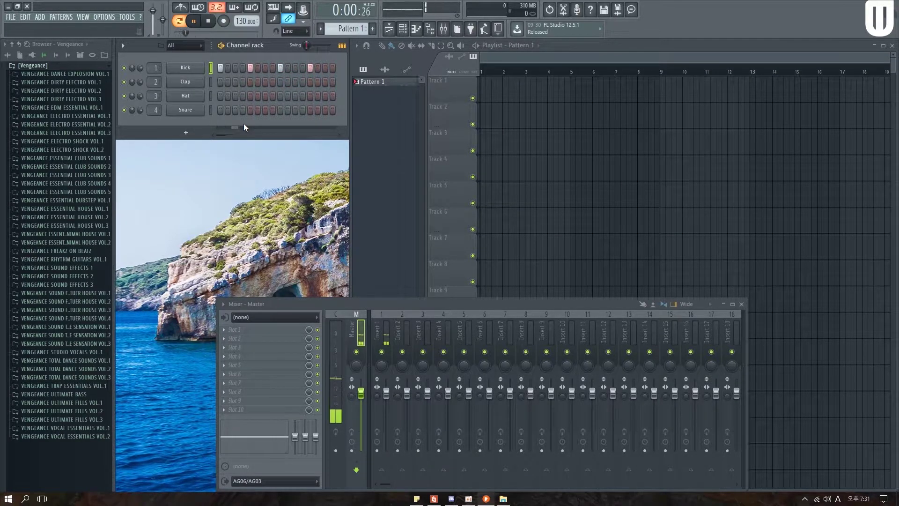
key(space)
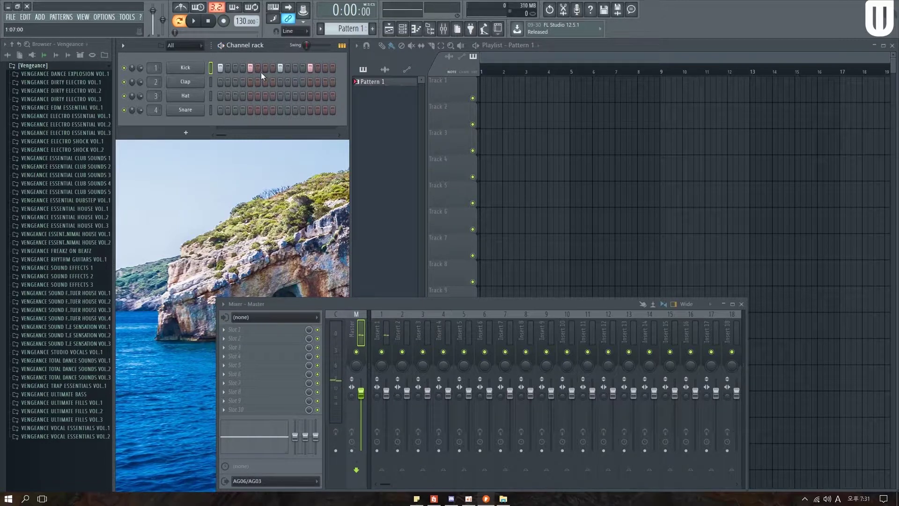
Add Clap and Snare hits on steps 5 and 13 and Hat hits on steps 3, 7, 11 and 15, and audition the beat
click(251, 82)
click(265, 96)
click(326, 97)
click(251, 111)
click(309, 111)
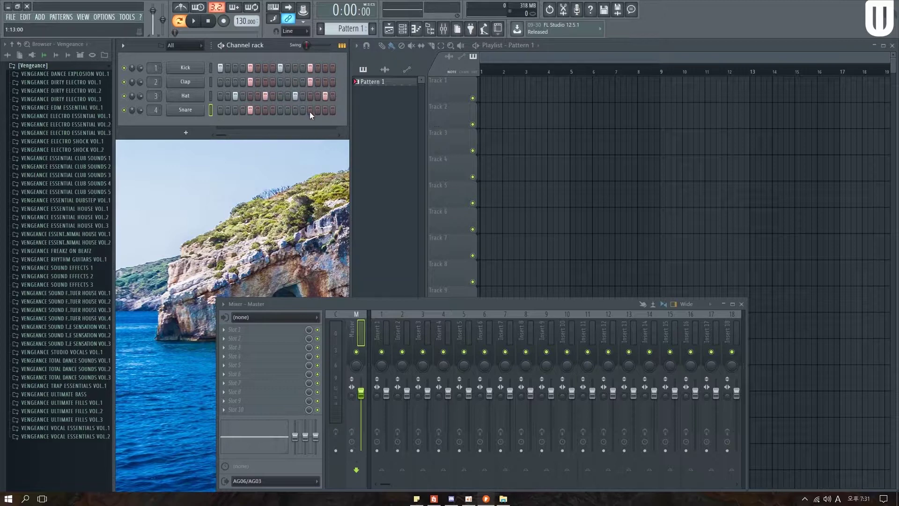
key(space)
key(space)
Clear all step hits from the Kick, Clap, Hat and Snare channels
mouse_move(220, 68)
mouse_down()
mouse_move(328, 68)
mouse_move(254, 83)
mouse_move(313, 83)
mouse_up()
mouse_move(233, 97)
mouse_down()
mouse_move(325, 95)
mouse_move(311, 109)
mouse_up()
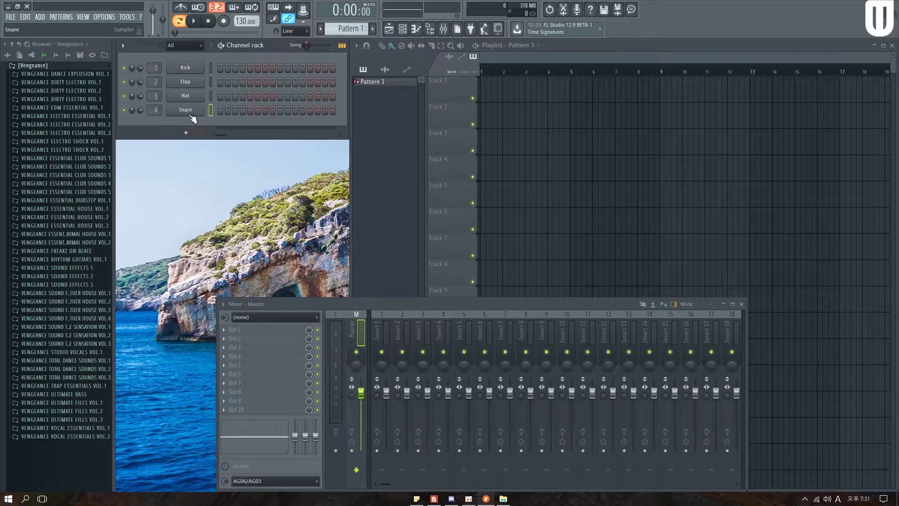
Add a 3x Osc synth channel to the channel rack and close its plugin window
click(186, 133)
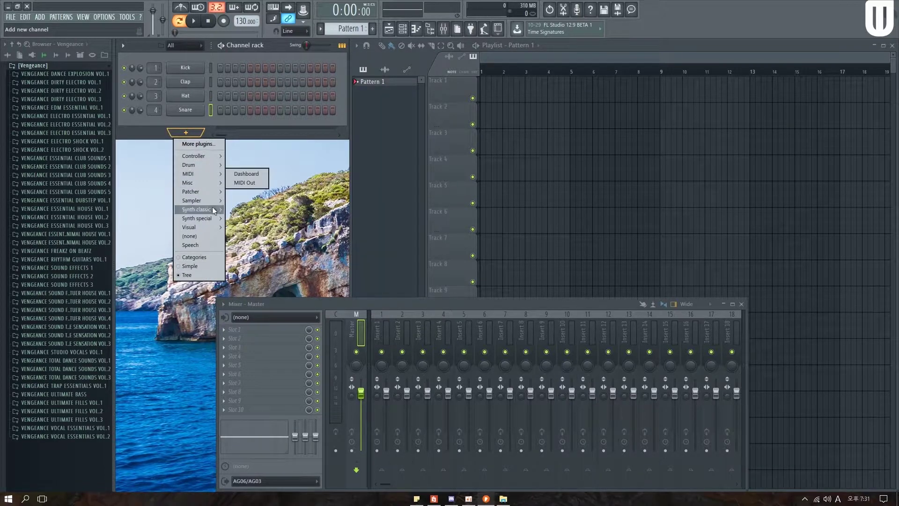
mouse_move(216, 201)
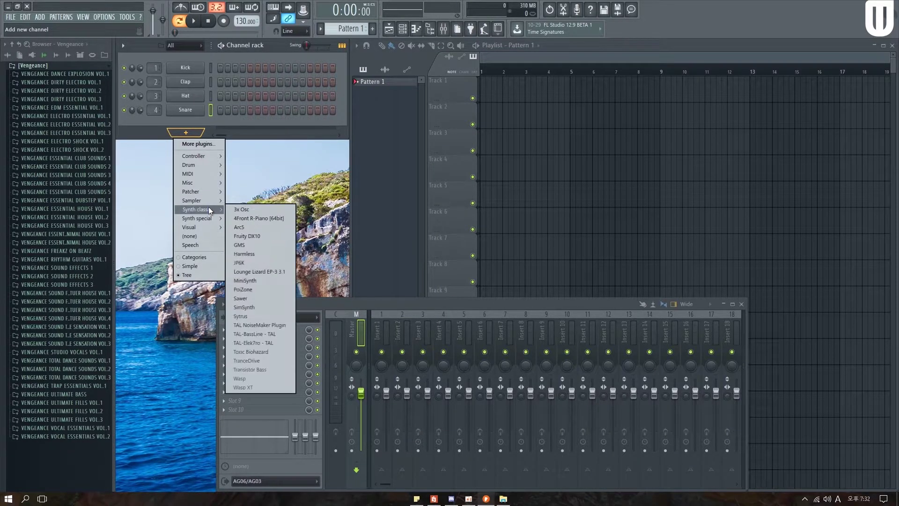
click(242, 209)
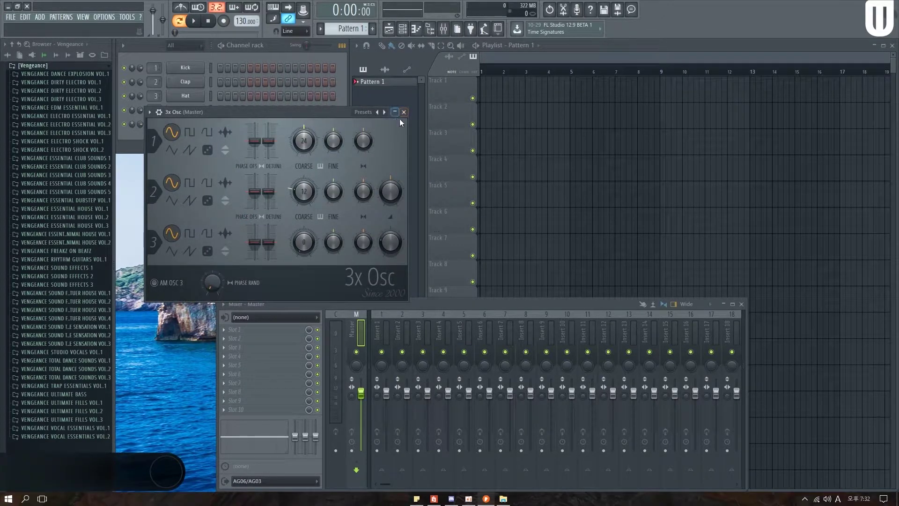
drag(337, 116, 347, 174)
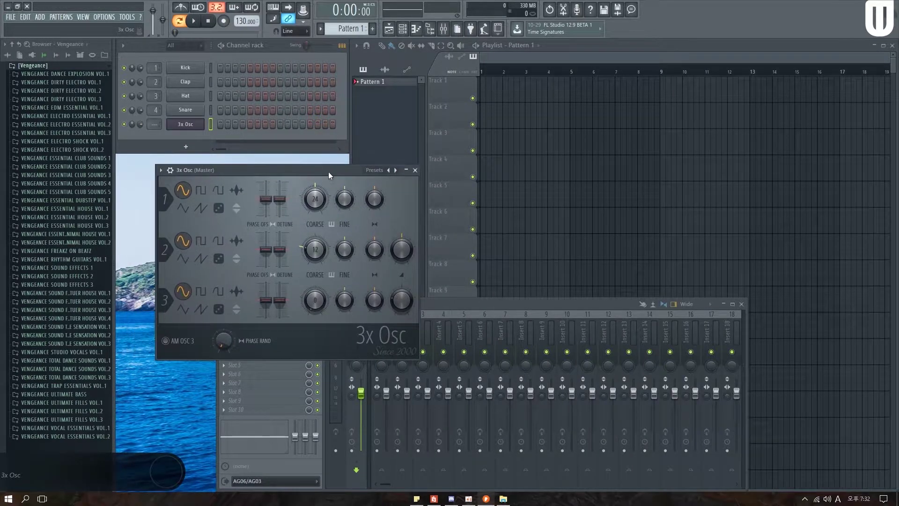
click(415, 171)
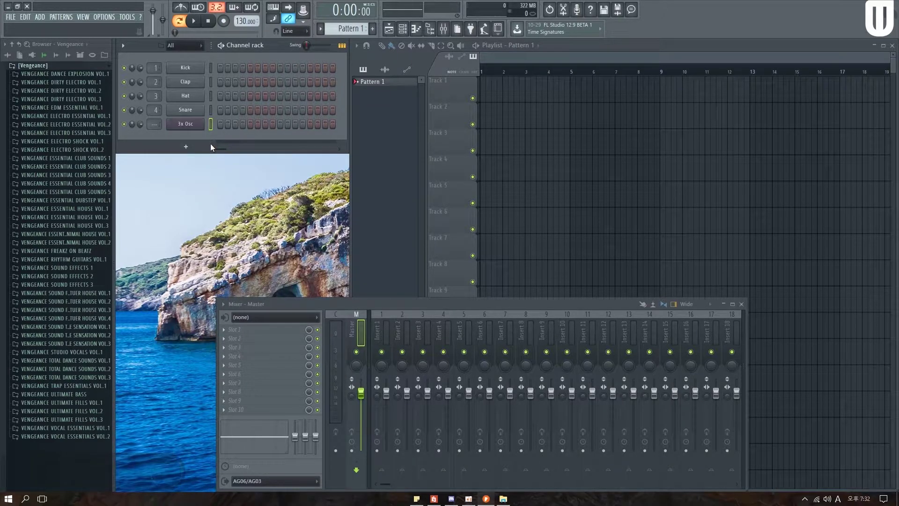
Clone the 3x Osc channel four times so the rack holds five 3x Osc channels
key(alt+c)
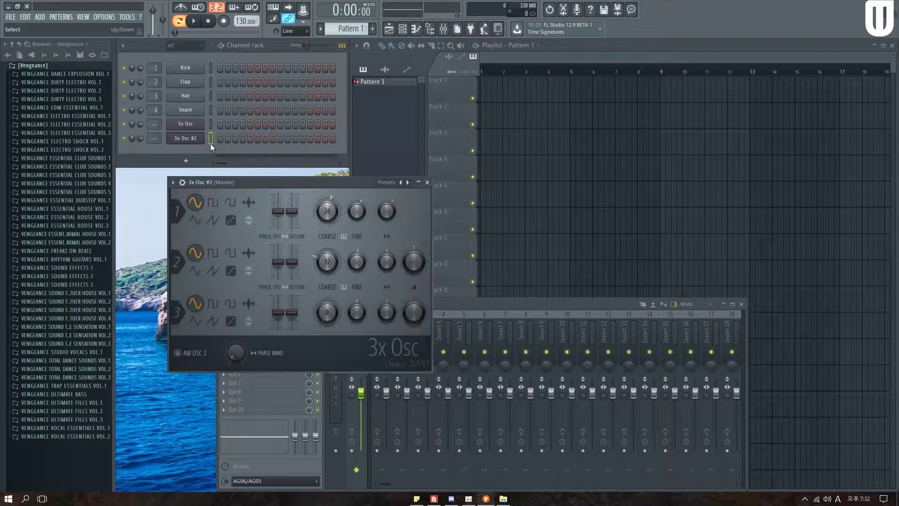
right_click(210, 142)
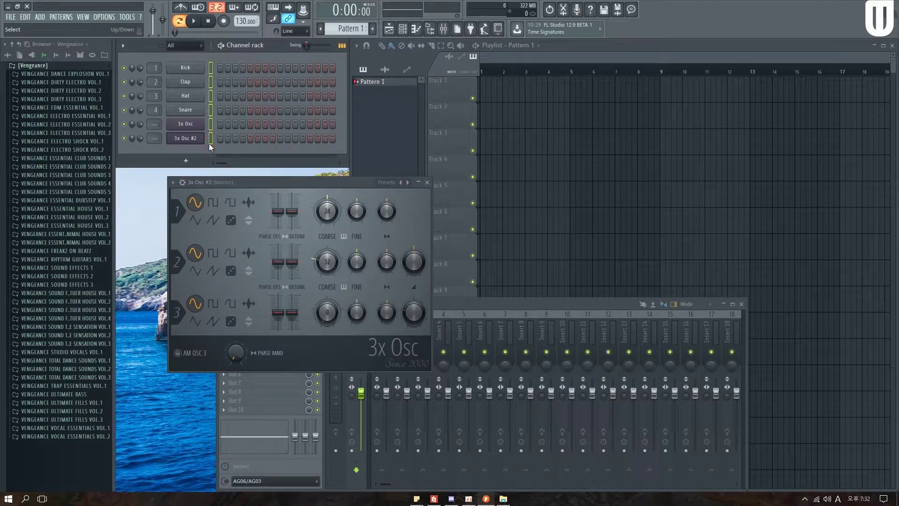
click(210, 141)
click(212, 142)
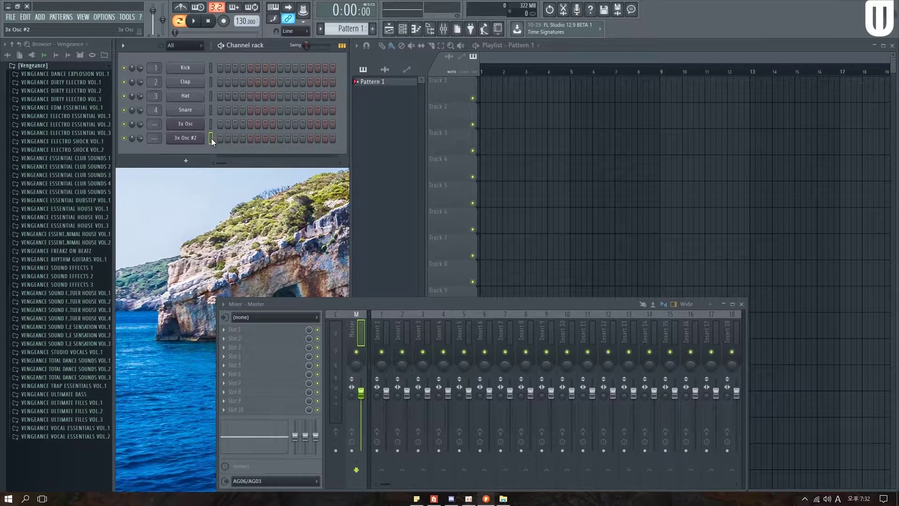
key(alt+c)
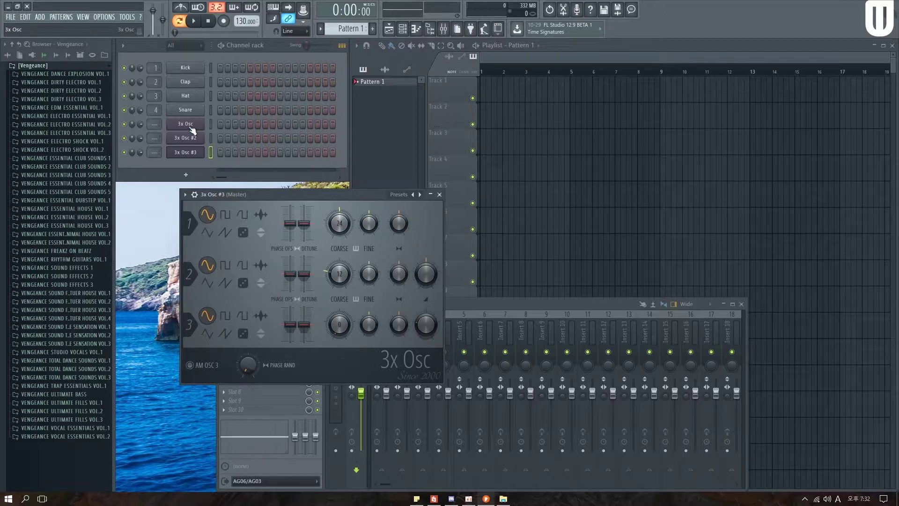
shift+click(191, 126)
key(Return)
click(211, 152)
click(211, 152)
key(alt+c)
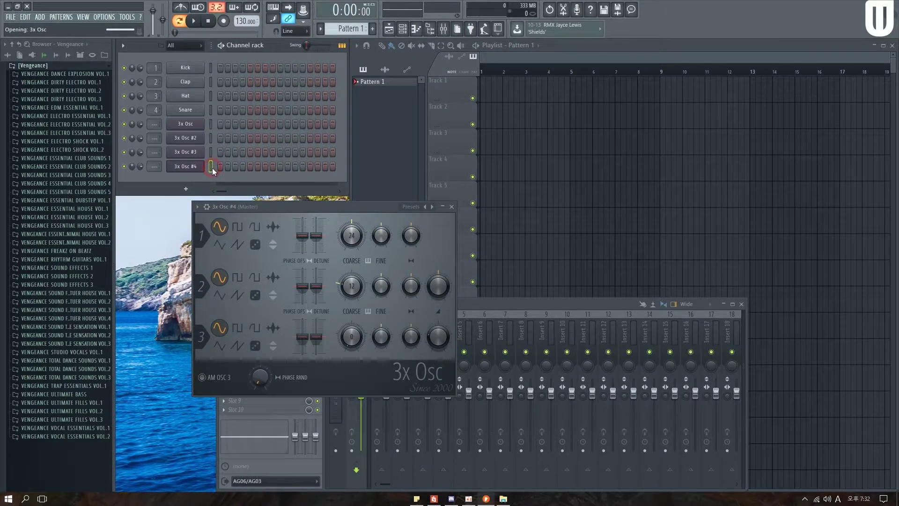
key(alt+c)
Rename the first three 3x Osc channels as Lead 1, Lead 2 and Lead 3
middle_click(195, 126)
click(207, 142)
text(Lead)
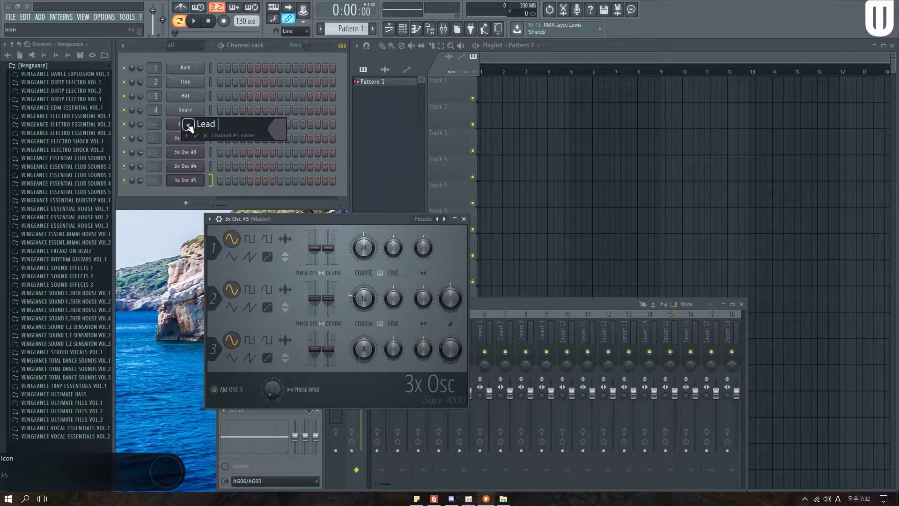
key(Return)
shift+click(182, 138)
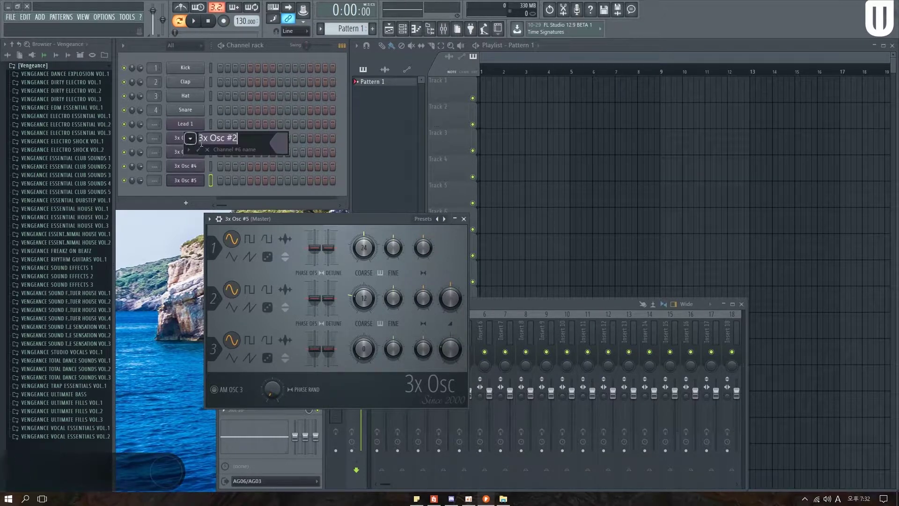
text(Lead)
key(Return)
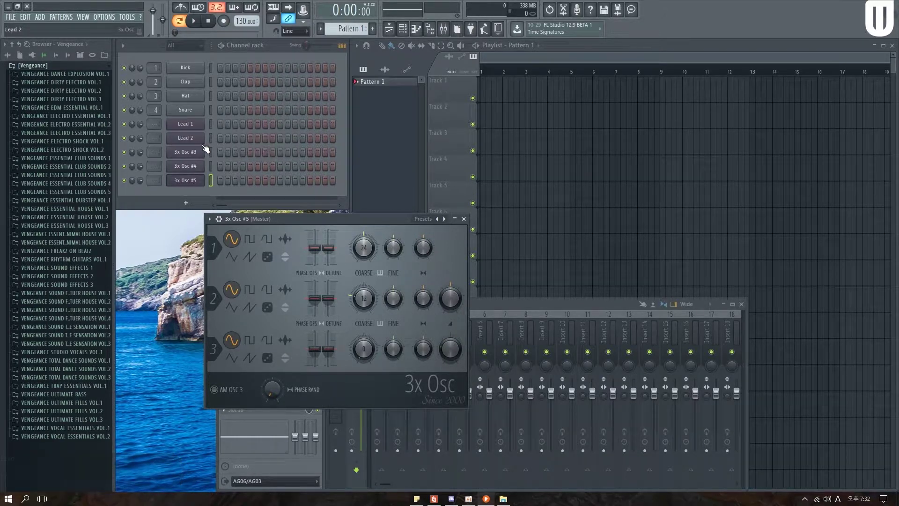
shift+click(189, 153)
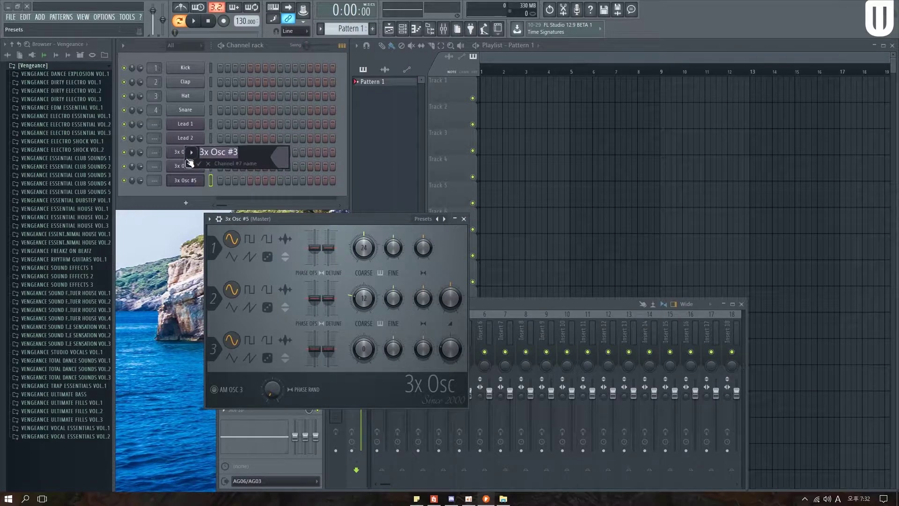
text(LEad)
text(ad 3)
key(Return)
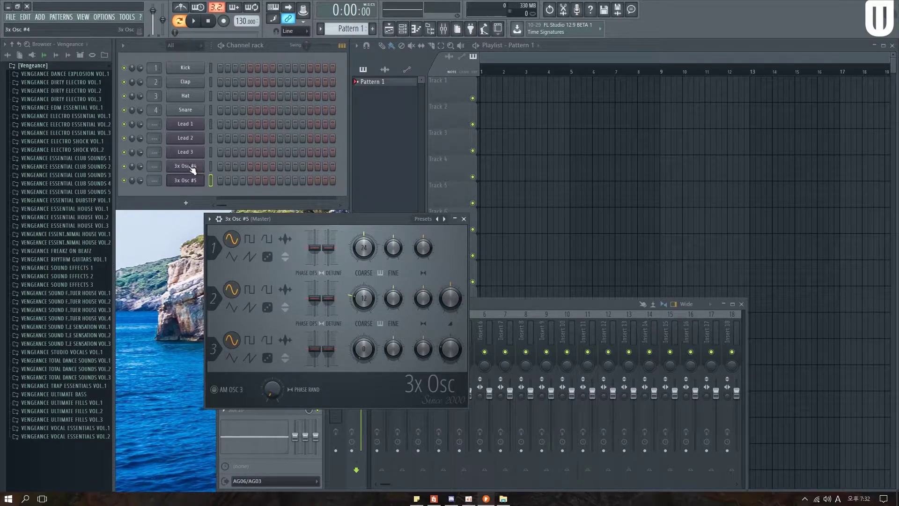
Rename the remaining two 3x Osc channels as Bass 1 and Bass 2
shift+click(190, 164)
text(Bass 1)
key(Return)
shift+click(195, 181)
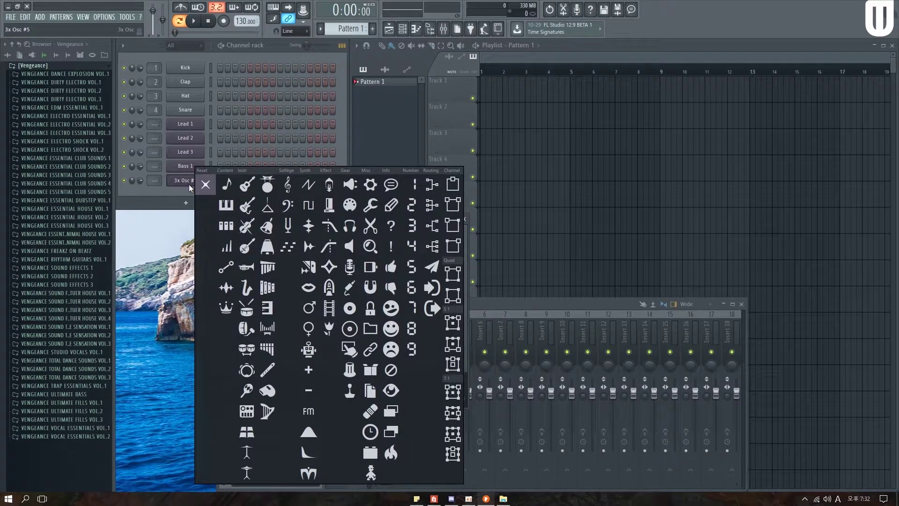
click(189, 184)
text(Bass 2)
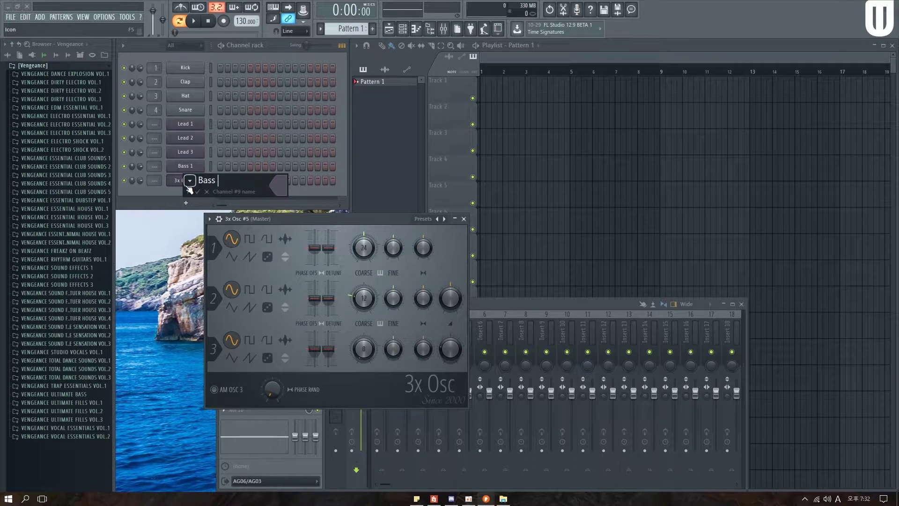
key(Return)
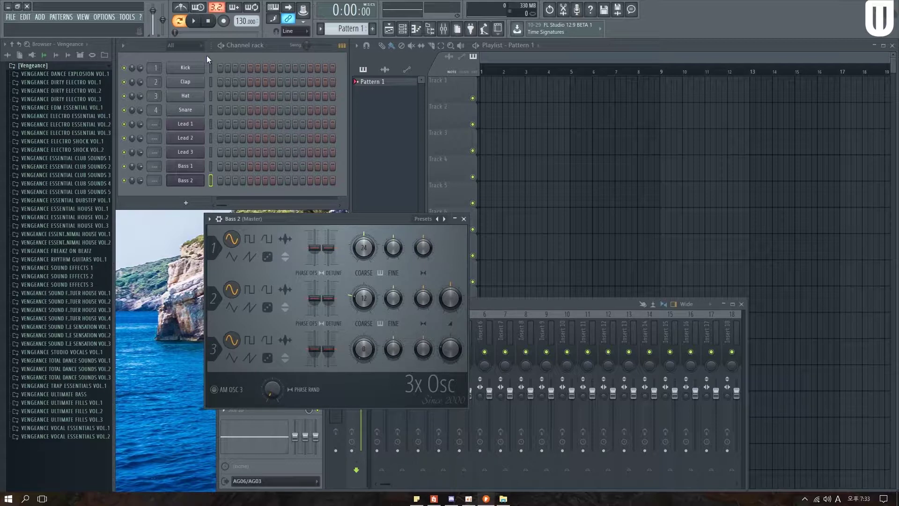
Group the Kick, Clap, Hat and Snare channels into a filter group named Drum
drag(211, 66, 211, 110)
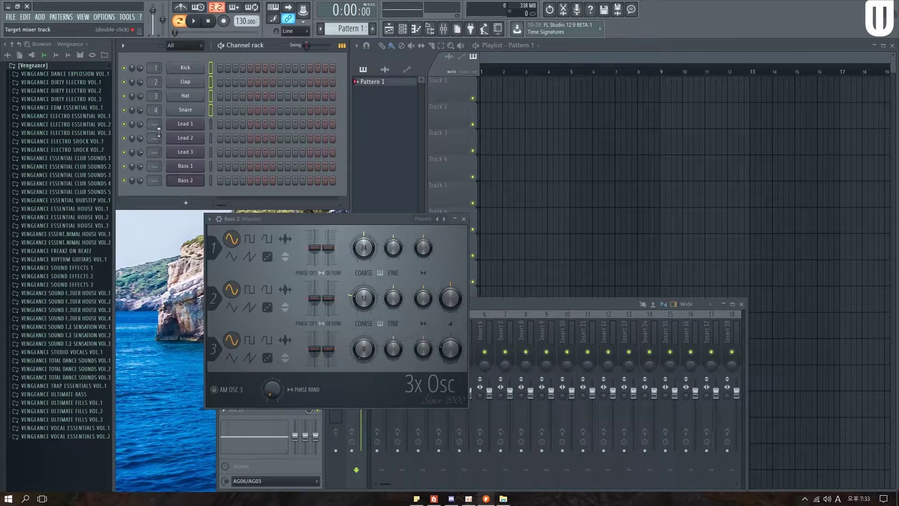
click(124, 46)
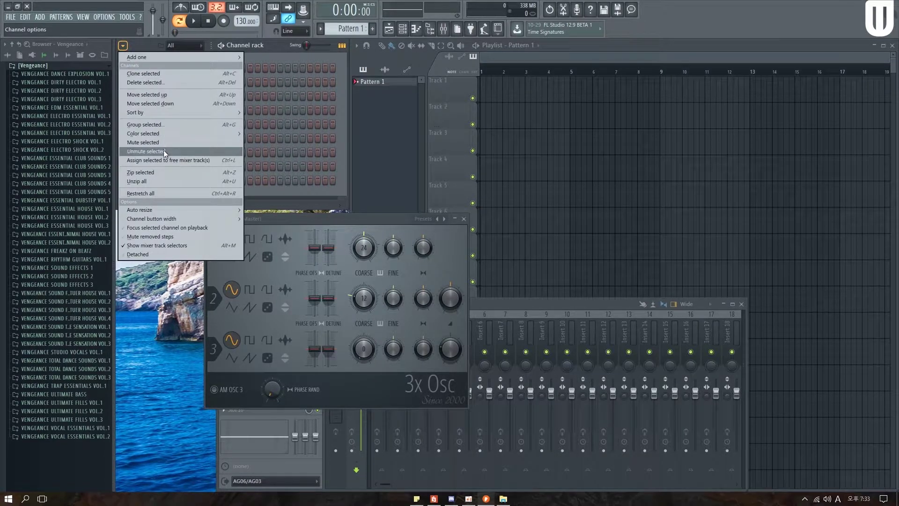
click(162, 125)
drag(154, 125, 314, 75)
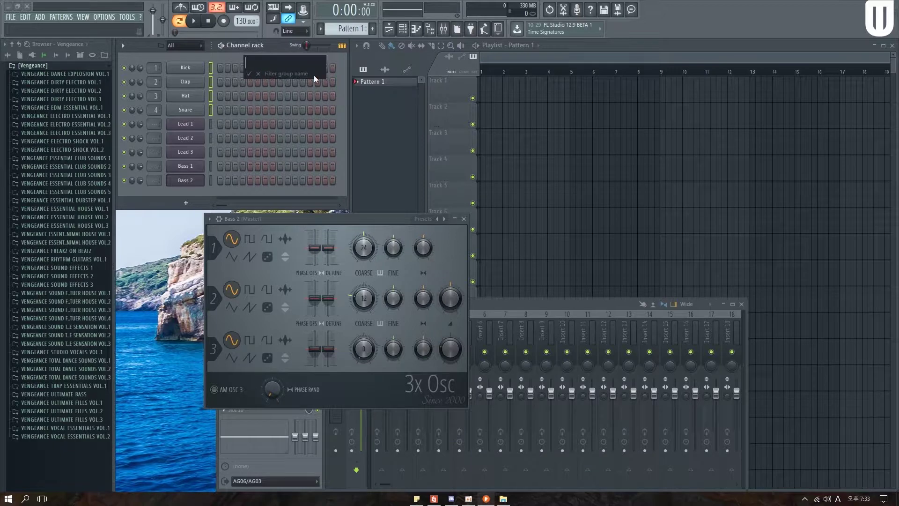
text(Drum)
key(Return)
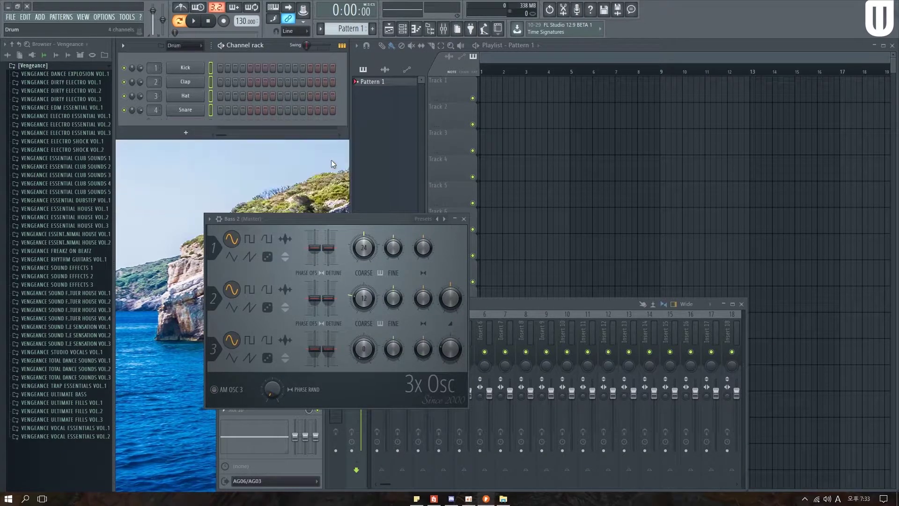
Show the Unsorted channels and group Lead 1, Lead 2 and Lead 3 into a filter group named Lead
click(188, 45)
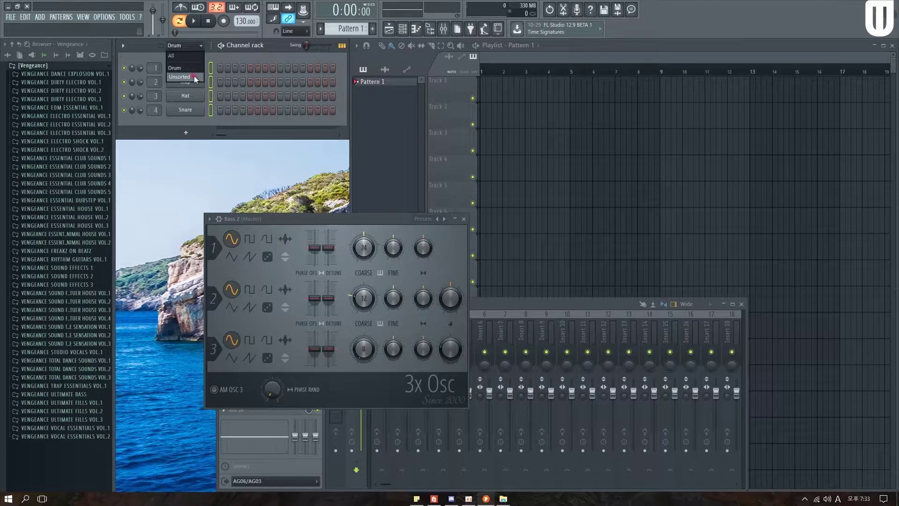
click(194, 76)
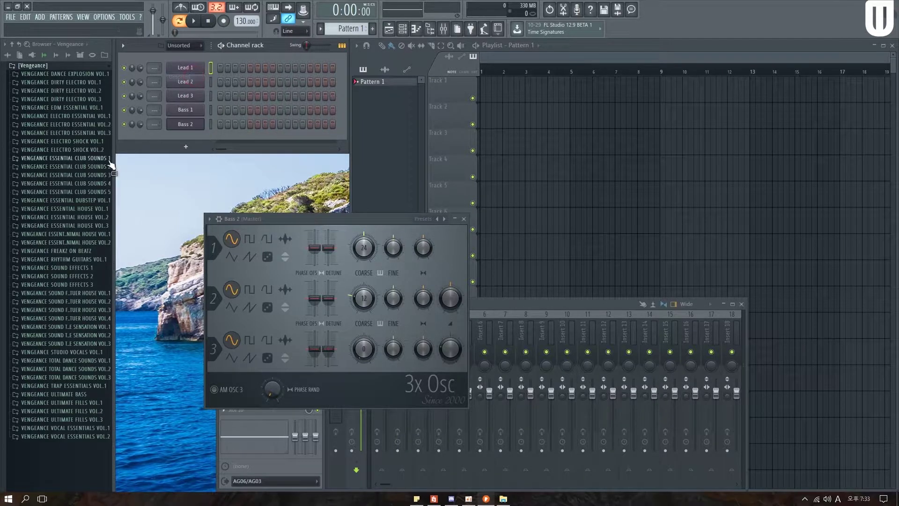
key(ctrl+a)
click(210, 68)
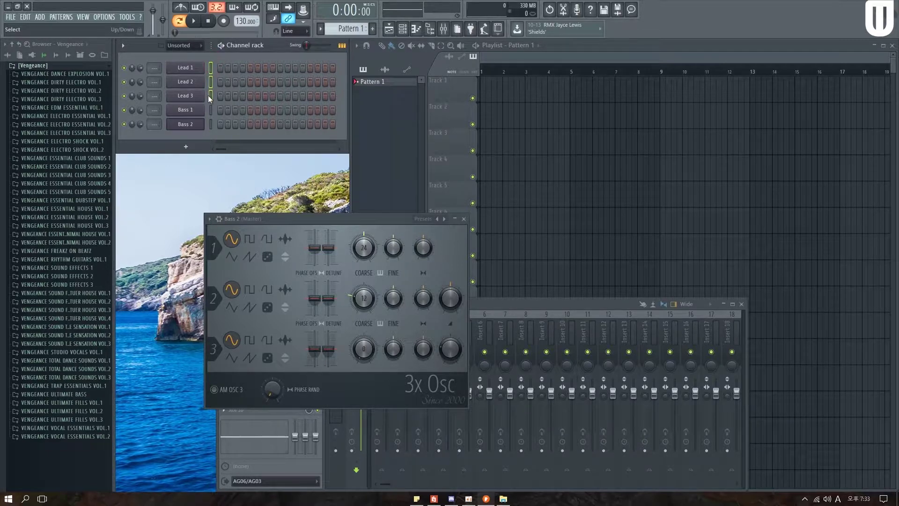
click(123, 46)
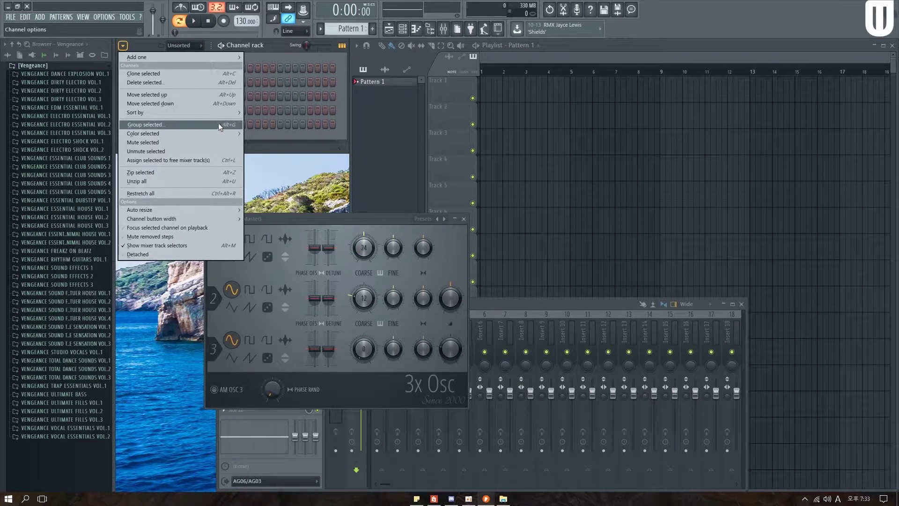
click(232, 124)
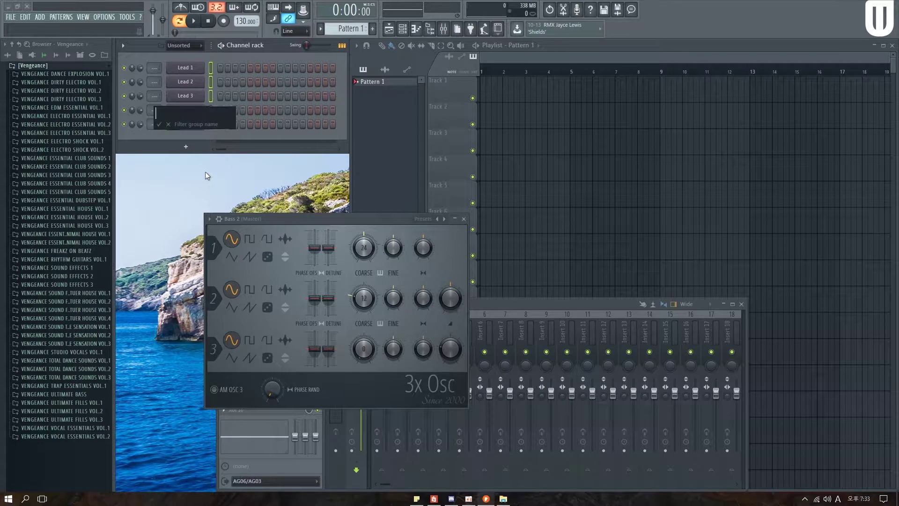
text(Lead)
key(Return)
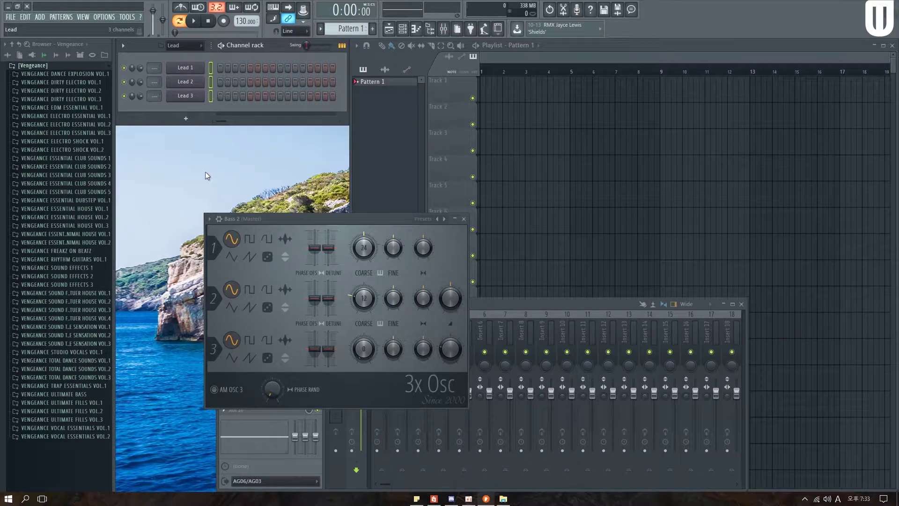
Show the Unsorted channels and group Bass 1 and Bass 2 into a filter group named Bass
click(194, 50)
click(185, 88)
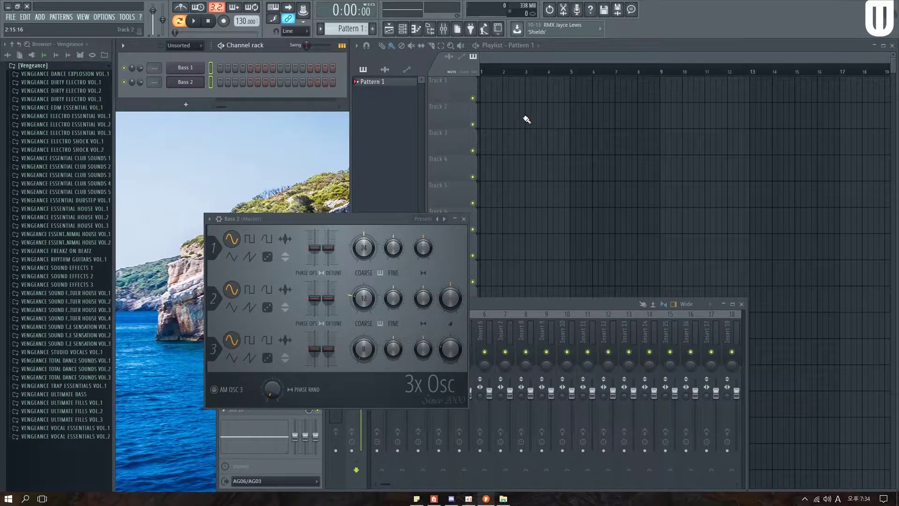
key(F2)
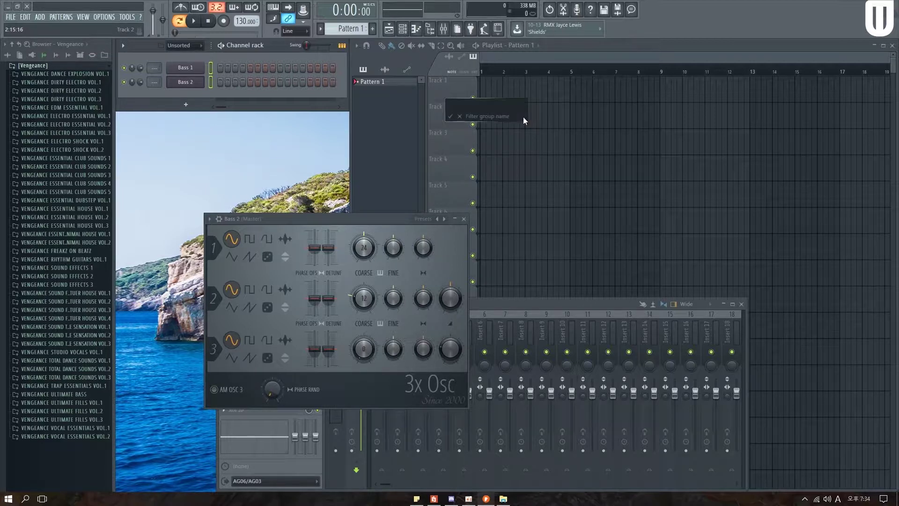
text(Bass)
key(Return)
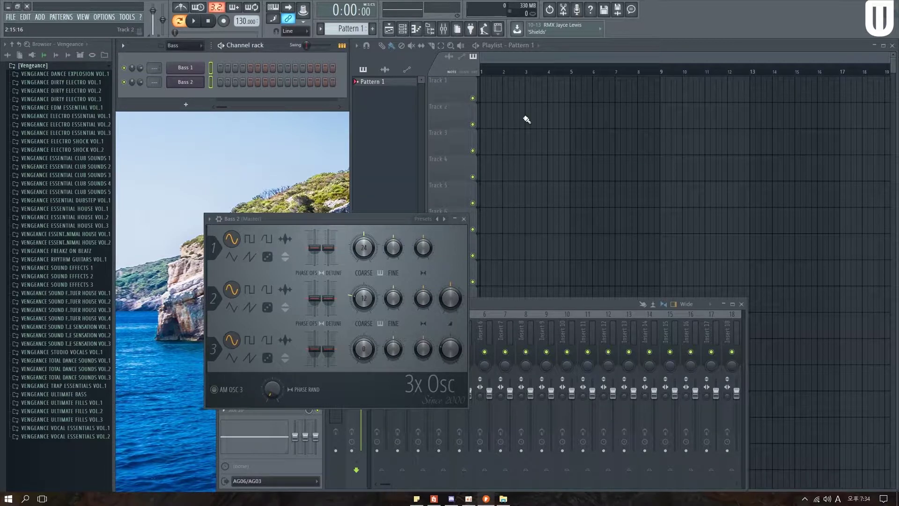
Switch the channel display filter through the Drum, Lead and Bass groups and back to All
click(201, 47)
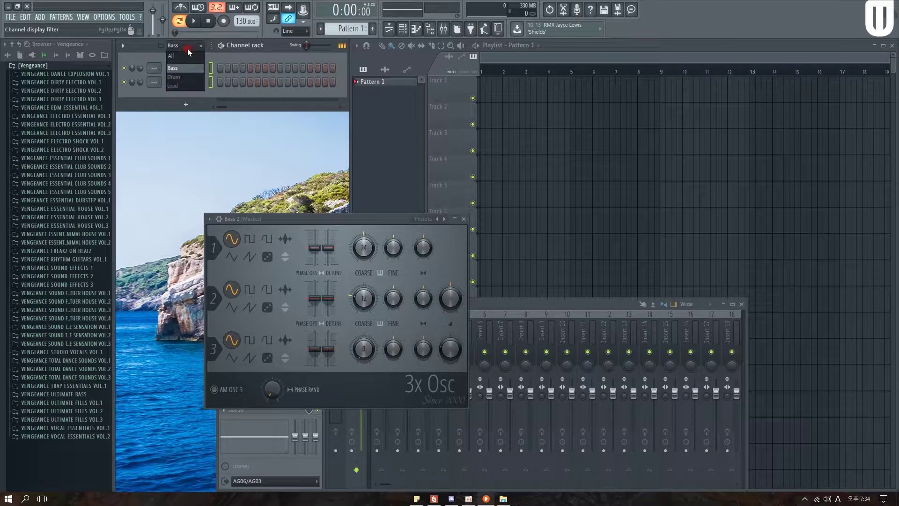
click(189, 76)
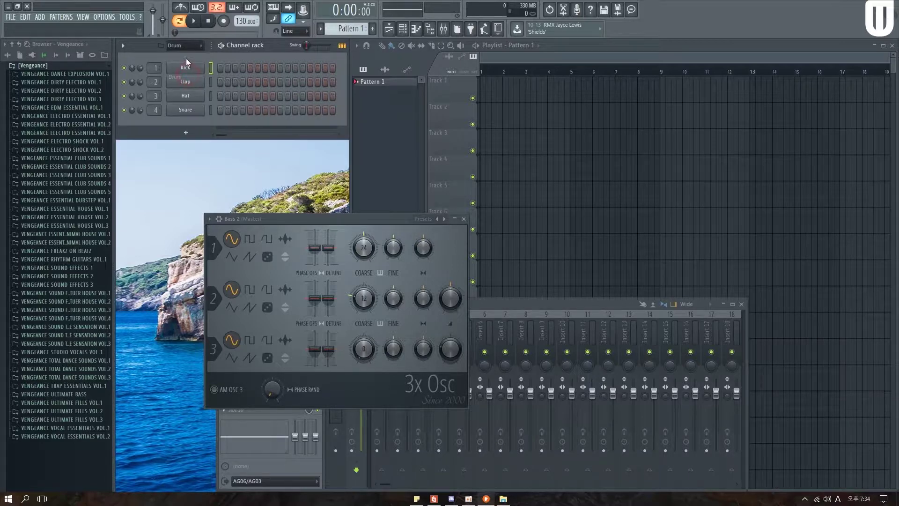
click(186, 84)
click(188, 45)
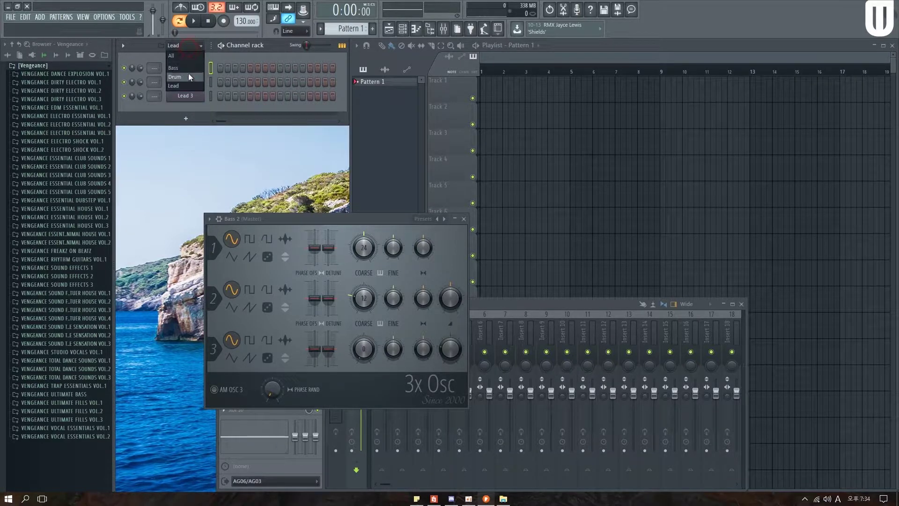
click(187, 67)
click(196, 47)
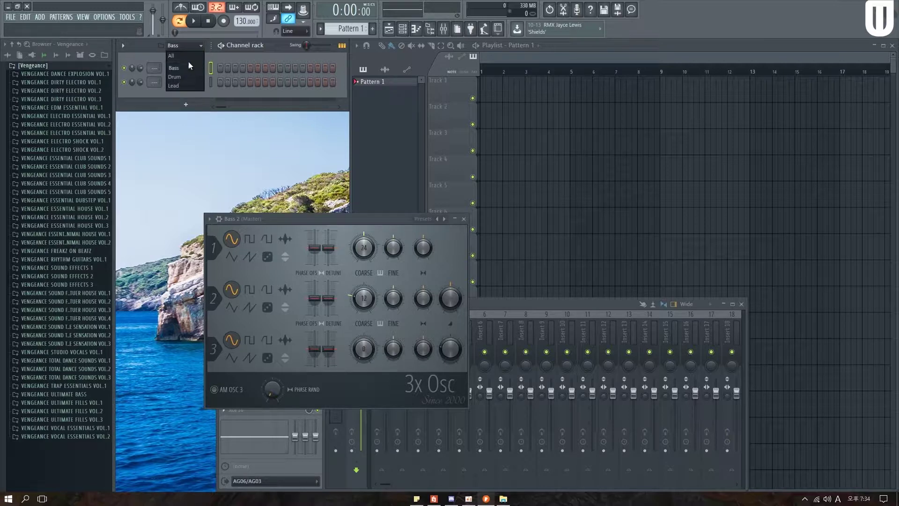
click(189, 55)
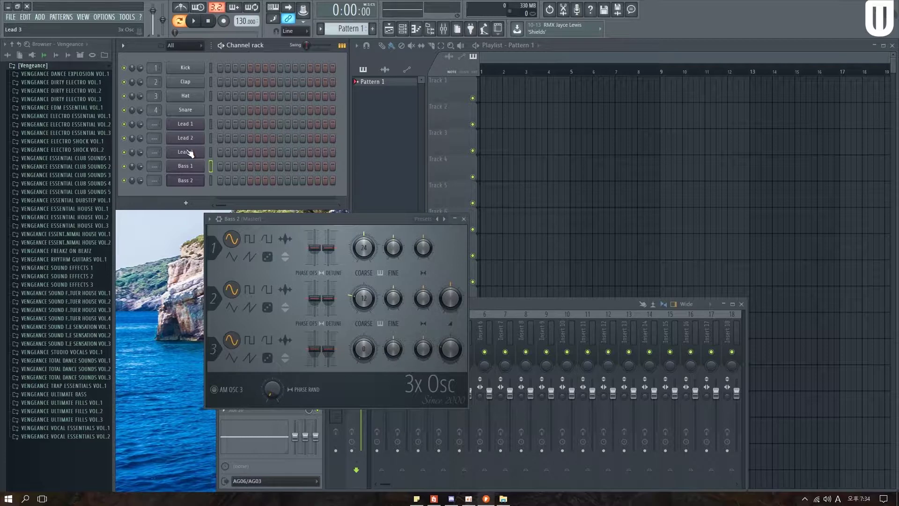
With Lead 1 selected, create a new pattern named Lead and place it on playlist Track 2 at bar 5
click(210, 124)
click(367, 28)
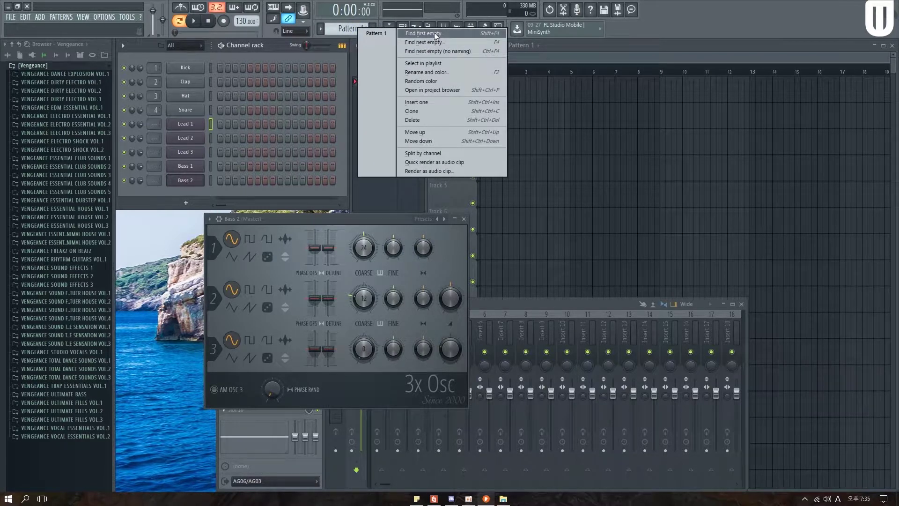
click(445, 43)
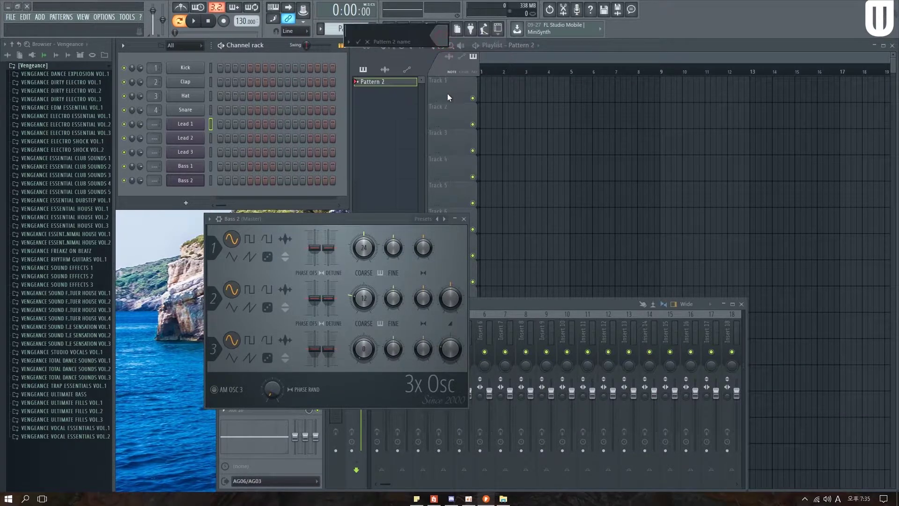
text(Lead)
key(Return)
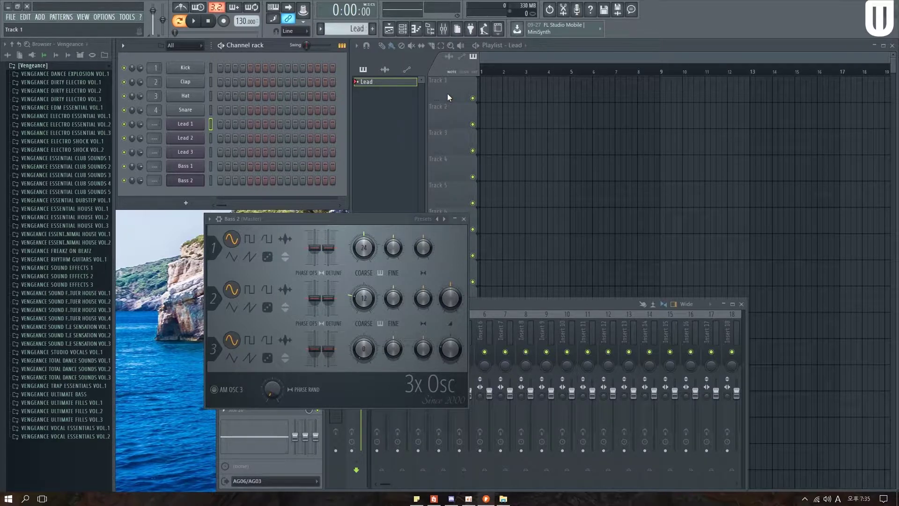
click(570, 121)
drag(593, 123, 656, 127)
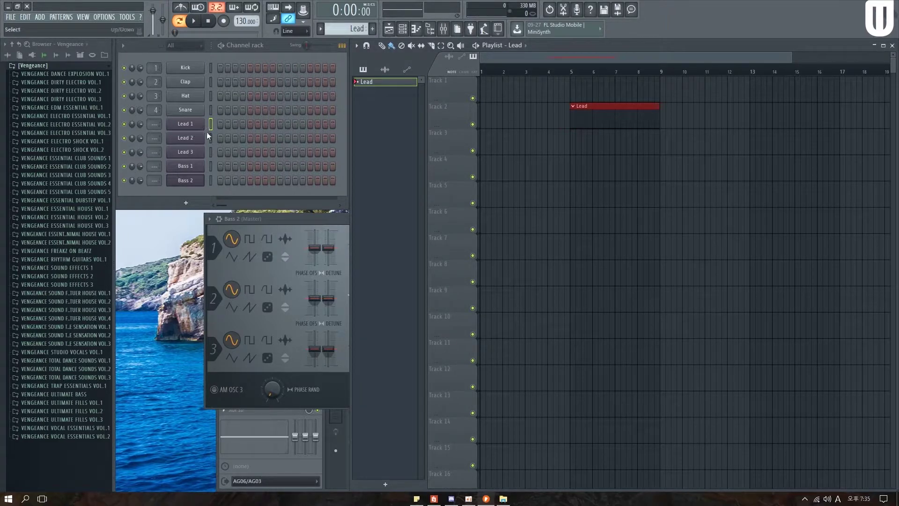
Draw the notes C5, D5, E5 and F5 on the four beats of bar 1 in the Lead 1 piano roll
right_click(195, 125)
click(220, 125)
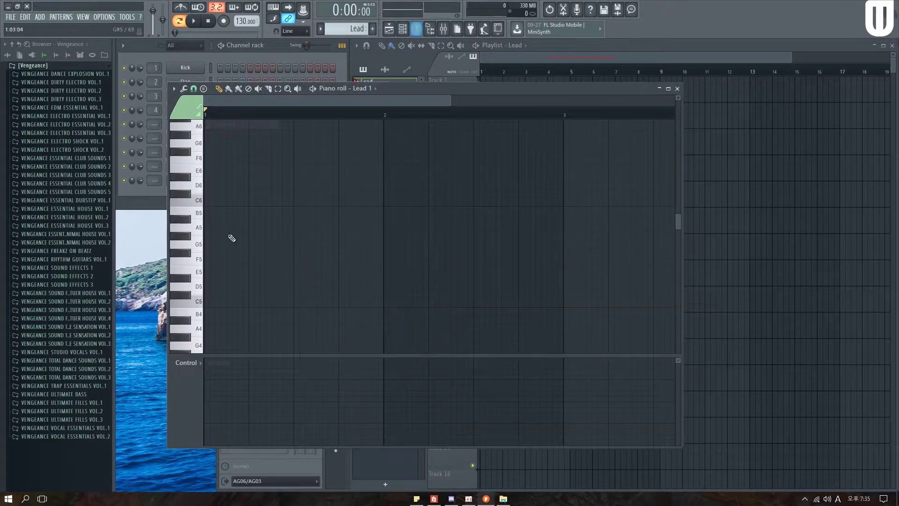
click(209, 305)
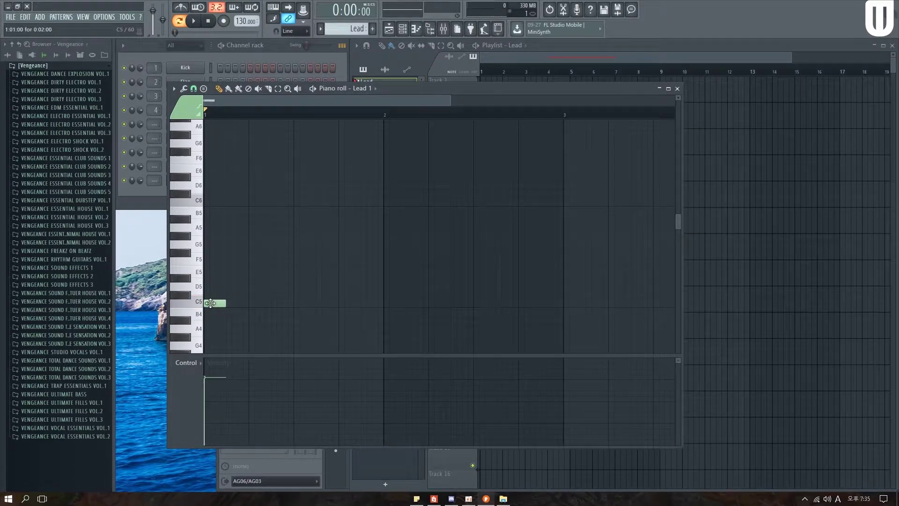
click(256, 287)
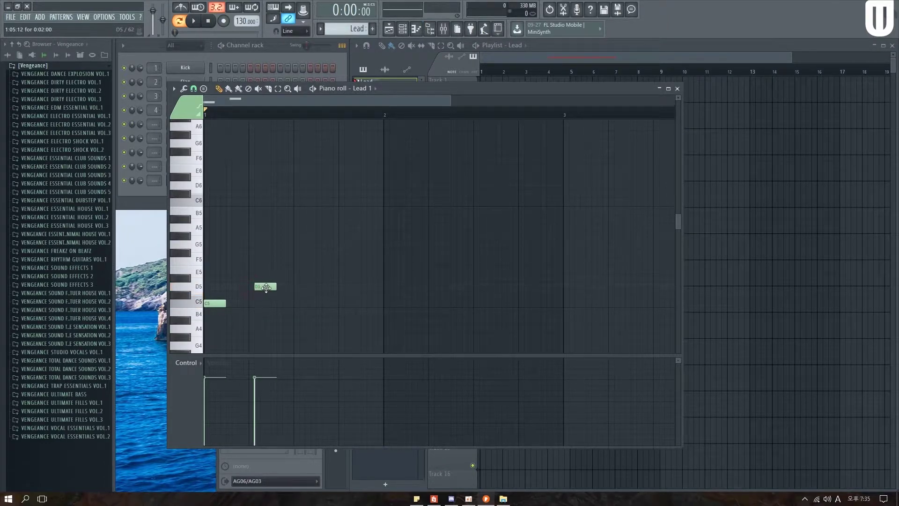
click(295, 270)
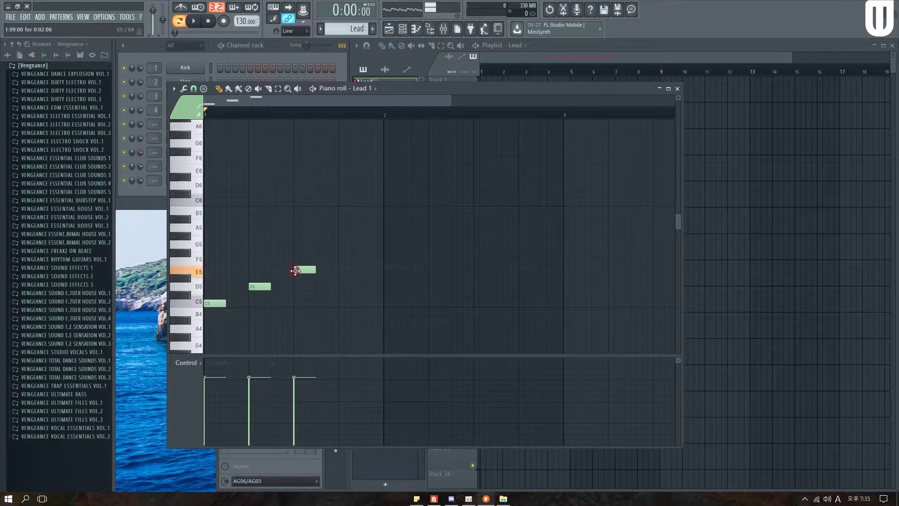
click(339, 261)
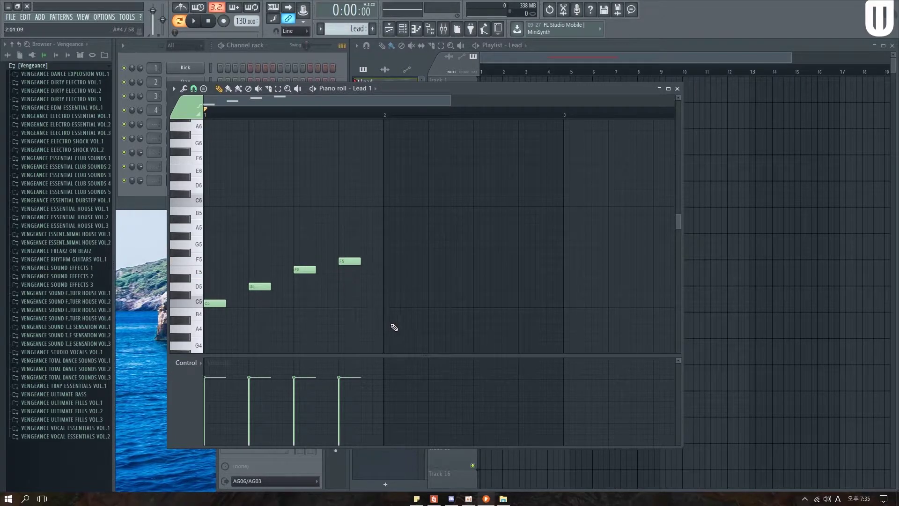
Duplicate the four-note phrase in the Lead 1 piano roll to fill bars 2 to 4
key(ctrl+a)
drag(205, 304, 564, 304)
scroll(381, 120, down, 3)
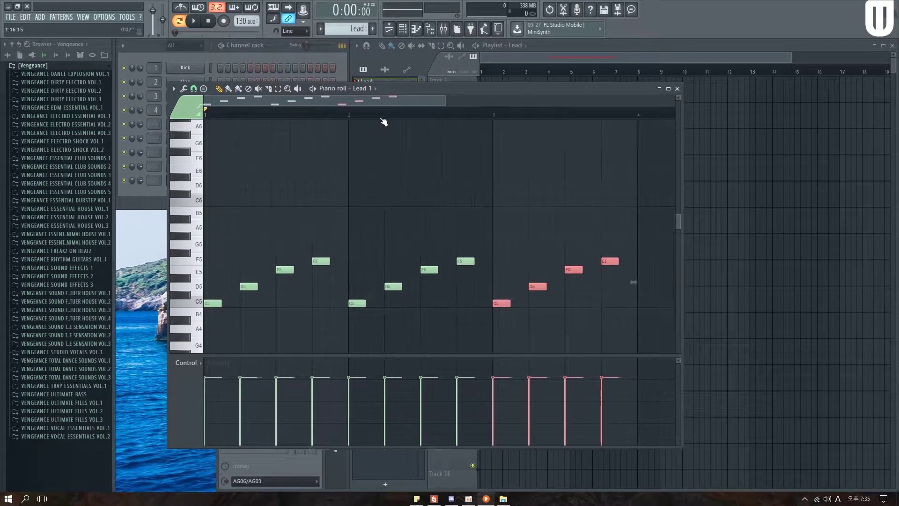
drag(377, 304, 462, 309)
click(472, 214)
right_click(471, 214)
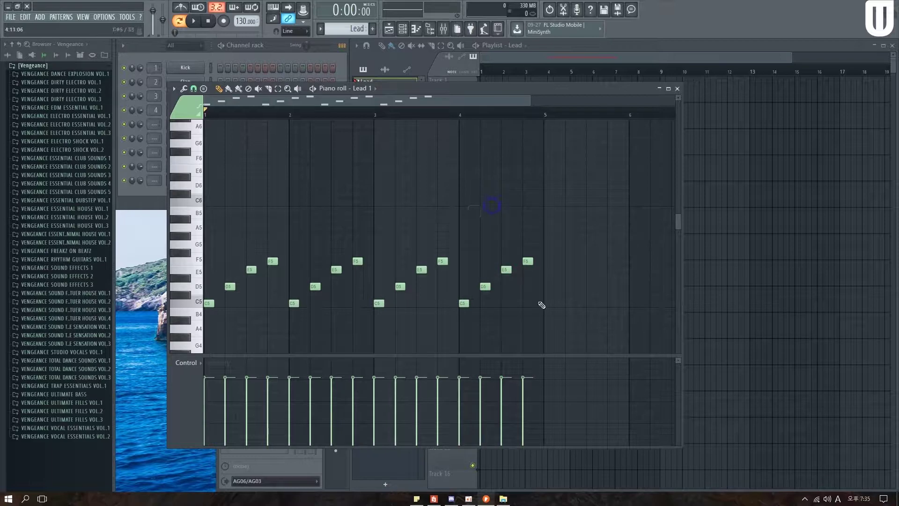
Copy all the Lead 1 notes into the piano rolls of Lead 2 and Lead 3
drag(561, 340, 204, 224)
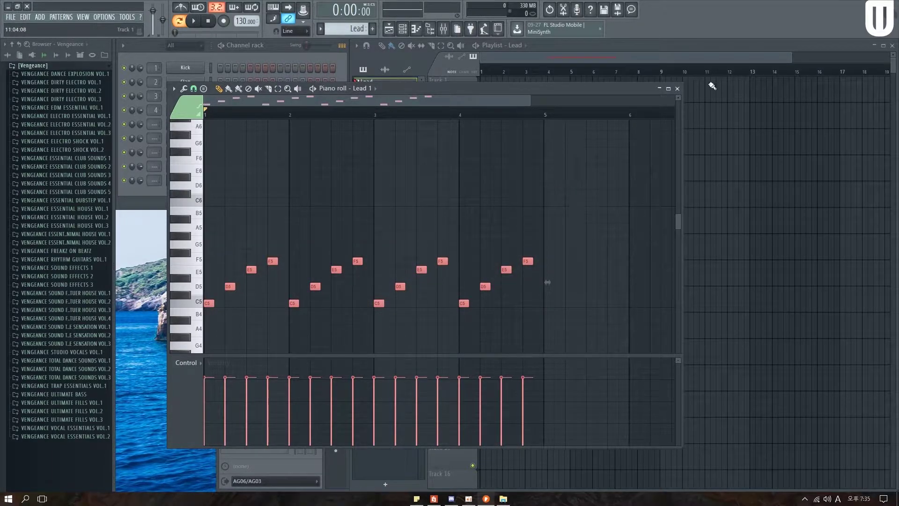
click(677, 88)
right_click(180, 137)
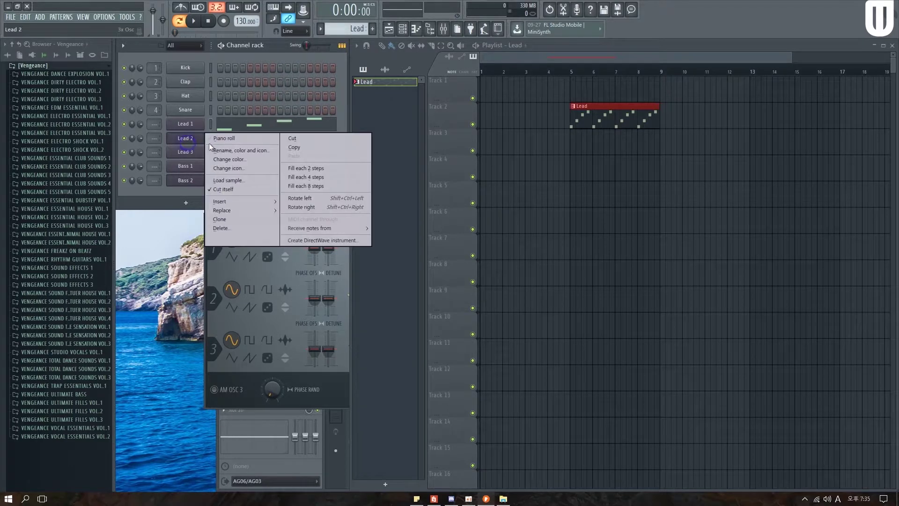
click(224, 138)
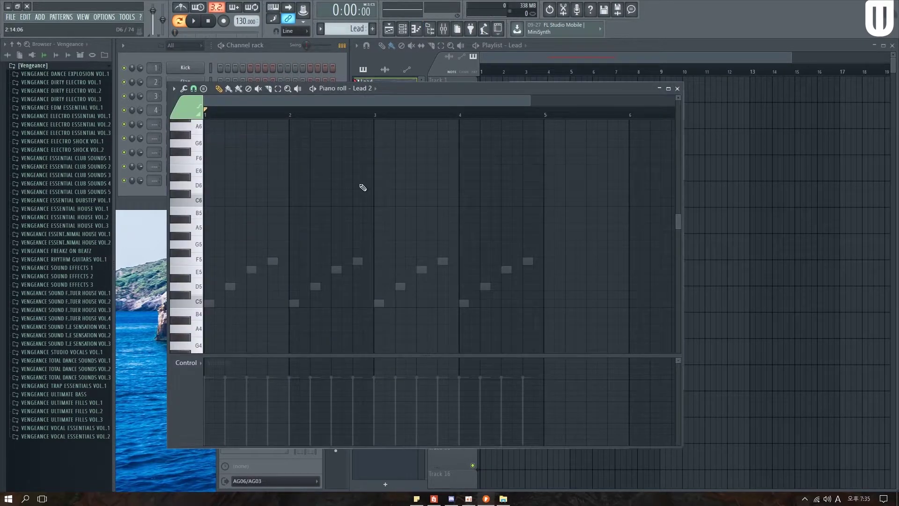
key(ctrl+v)
click(677, 89)
right_click(186, 151)
click(234, 154)
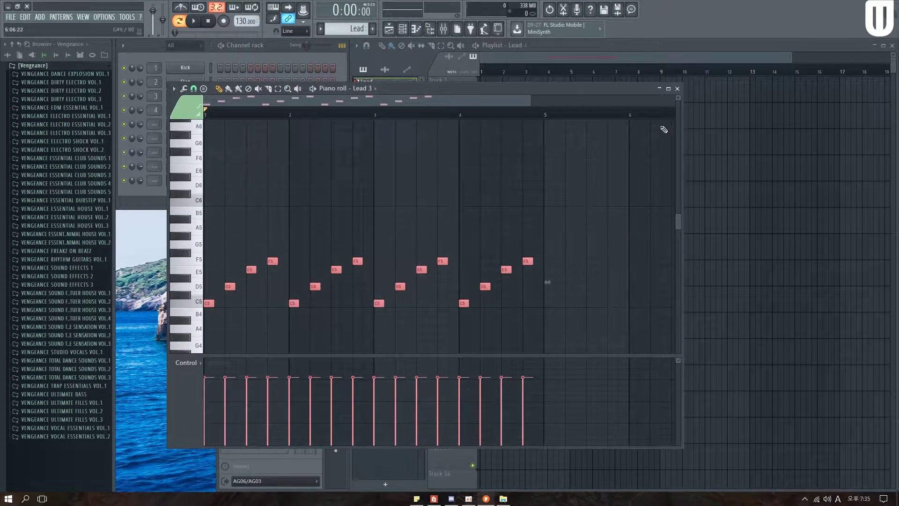
click(677, 89)
Load the Saw Bass preset into the Lead 2 channel's 3x Osc and rename the channel back to Lead 2
click(185, 138)
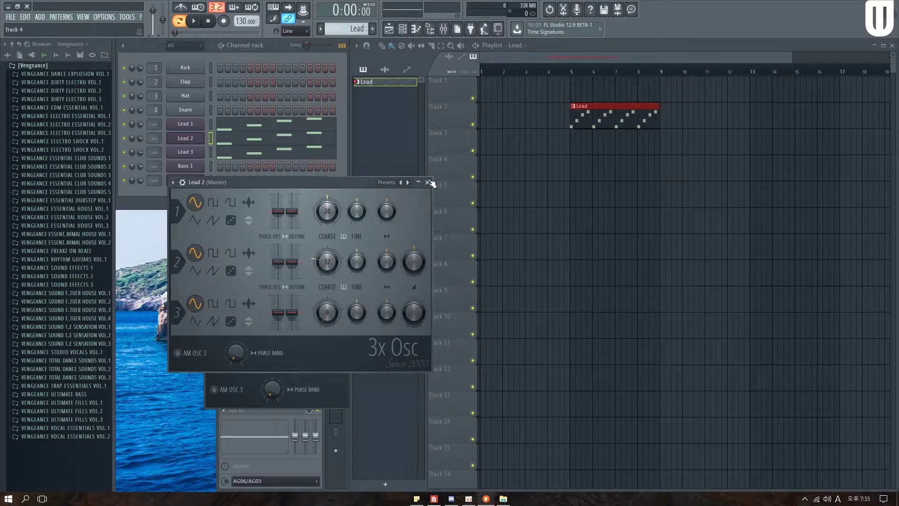
click(408, 182)
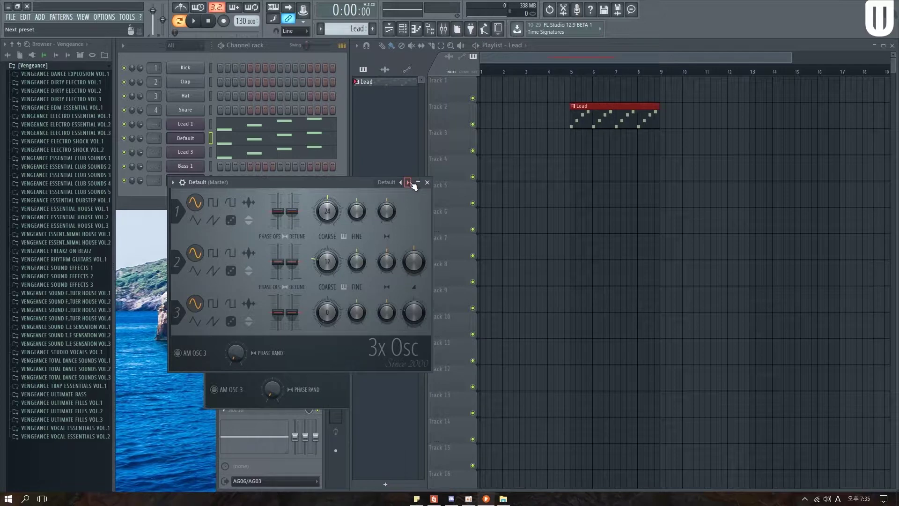
click(407, 183)
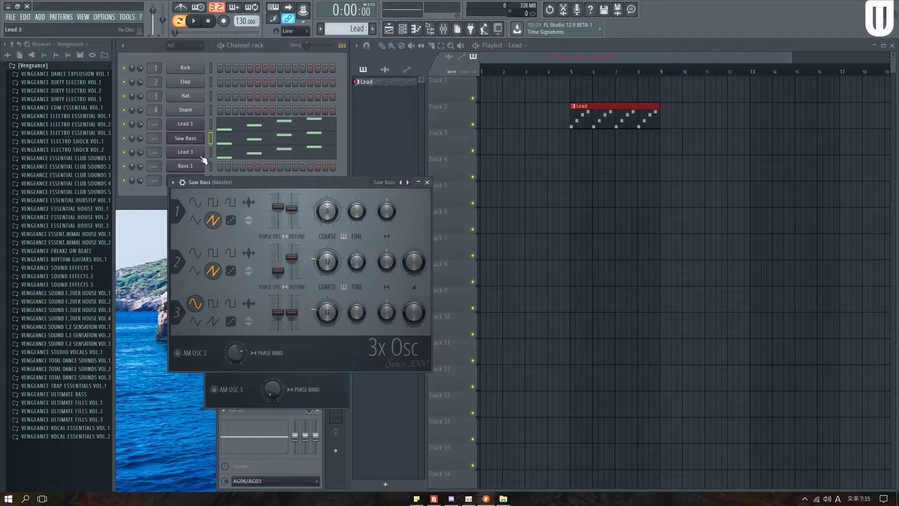
key(F2)
text(L)
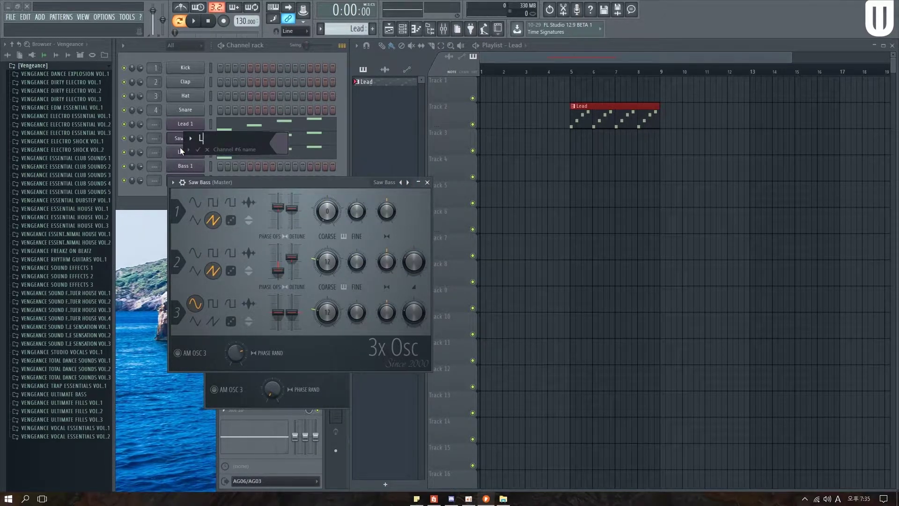
text(ead 2)
key(Return)
In Lead 3's 3x Osc, raise the coarse tuning and set oscillator 2 to a triangle wave and oscillator 3 to a square wave
click(184, 152)
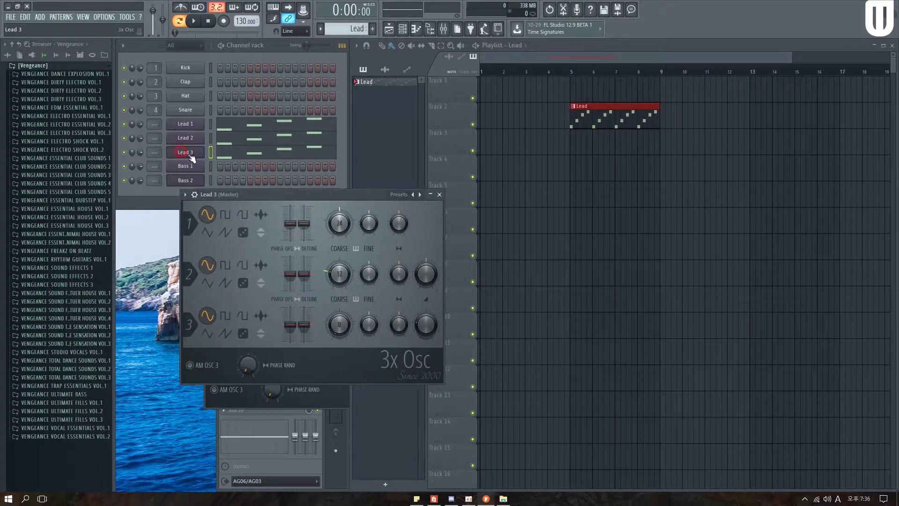
right_click(419, 194)
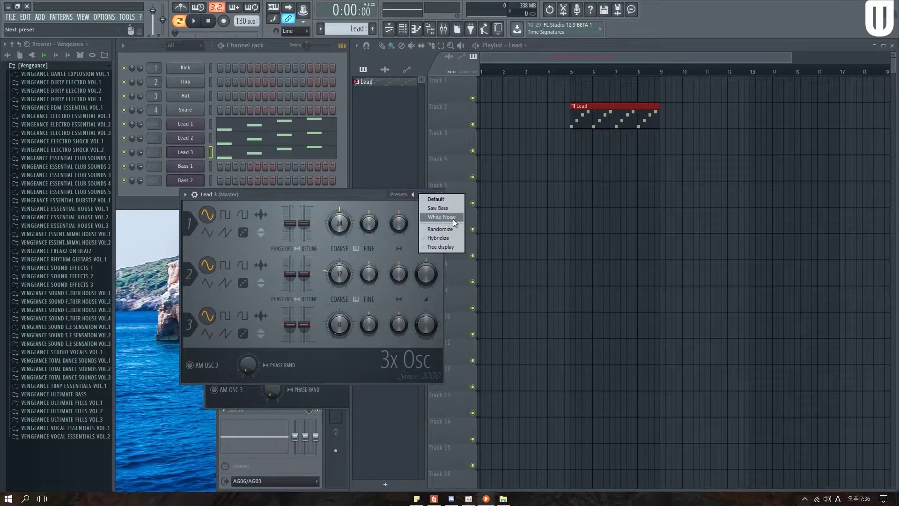
click(339, 194)
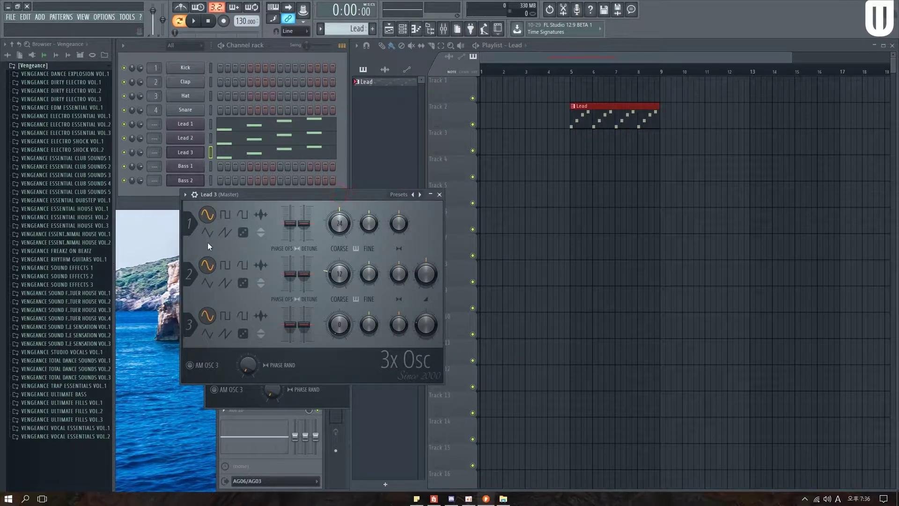
scroll(351, 229, up, 9)
scroll(346, 279, up, 5)
scroll(341, 328, up, 8)
click(225, 316)
click(227, 265)
click(207, 283)
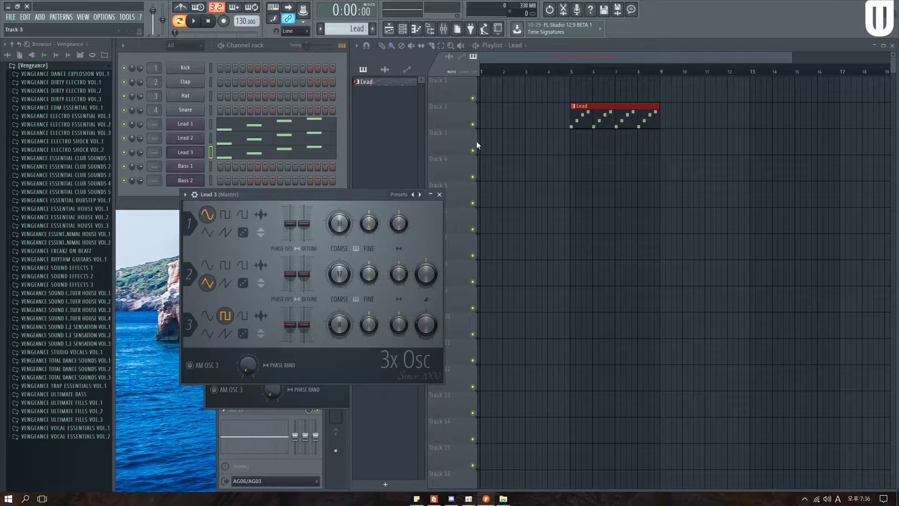
Play the Lead clip from bar 5, muting and unmuting Lead 2 and Lead 3 to compare the layers, and stop playback
click(572, 73)
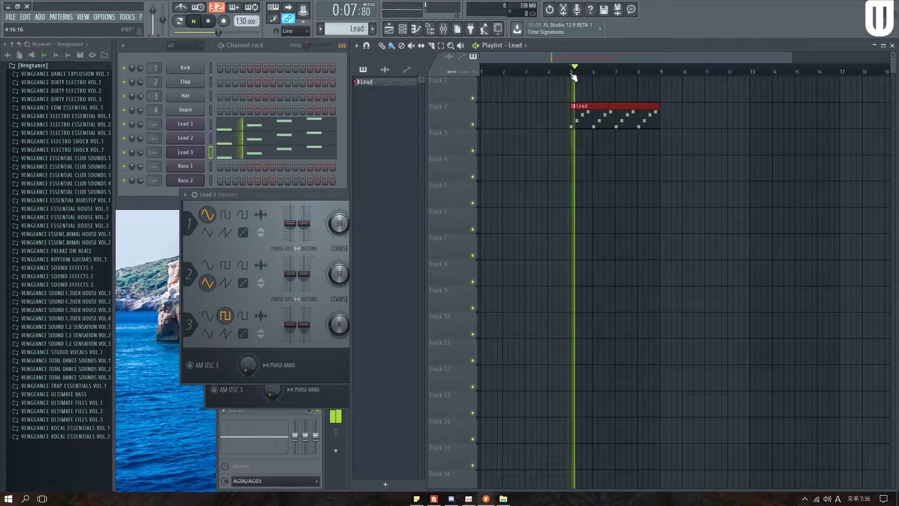
click(124, 152)
click(124, 138)
click(124, 153)
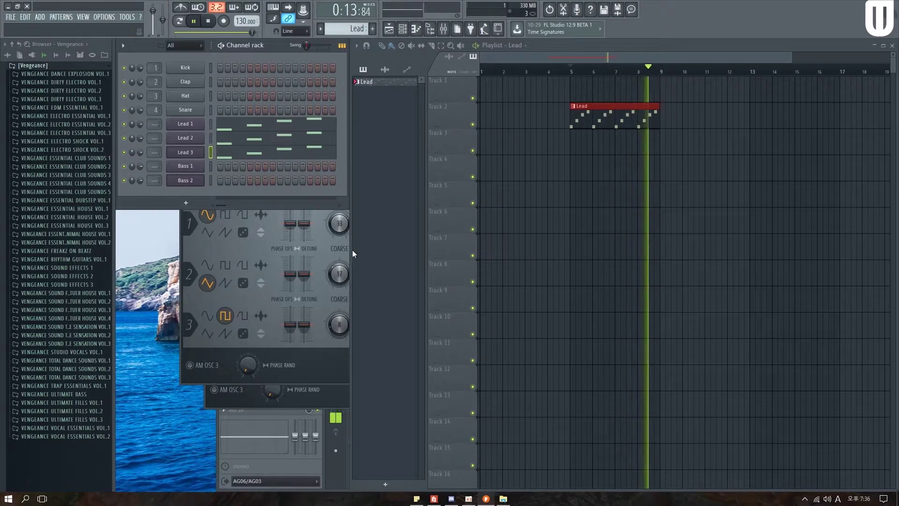
key(space)
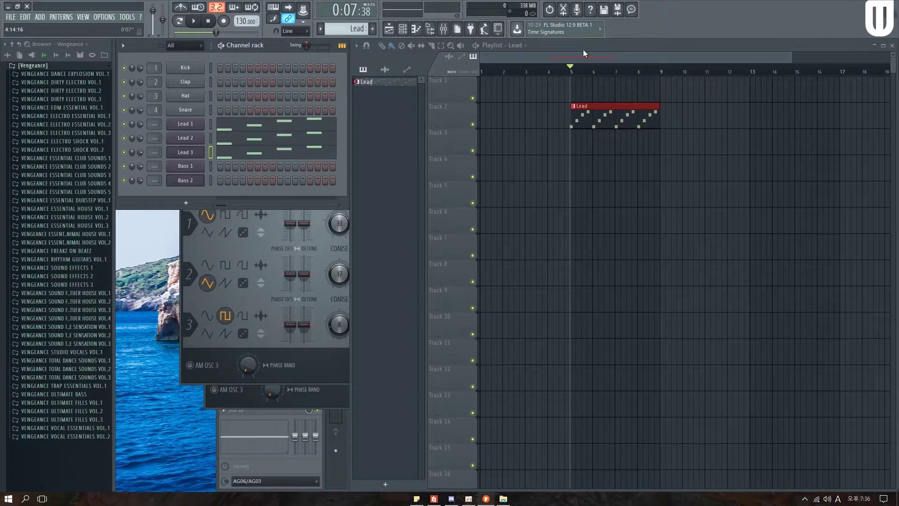
Create a new pattern named "Lead - Layer" and place its clip on Track 5, spanning bars 5 to 9
key(F4)
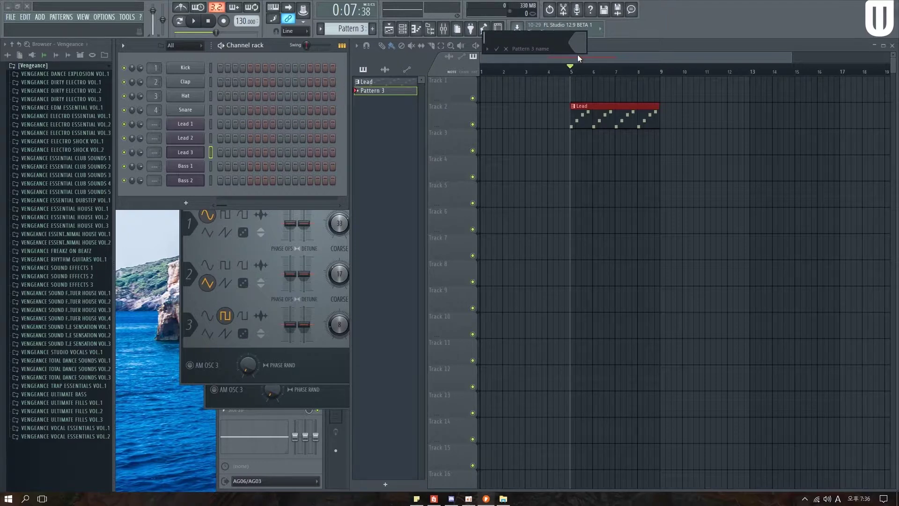
text(Lead - Layer)
key(Return)
click(568, 197)
drag(594, 200, 658, 212)
double_click(615, 123)
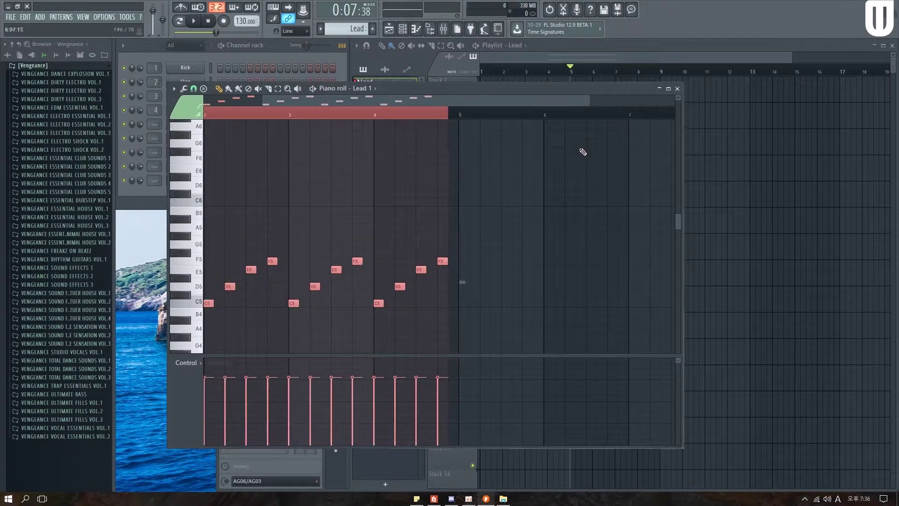
click(436, 114)
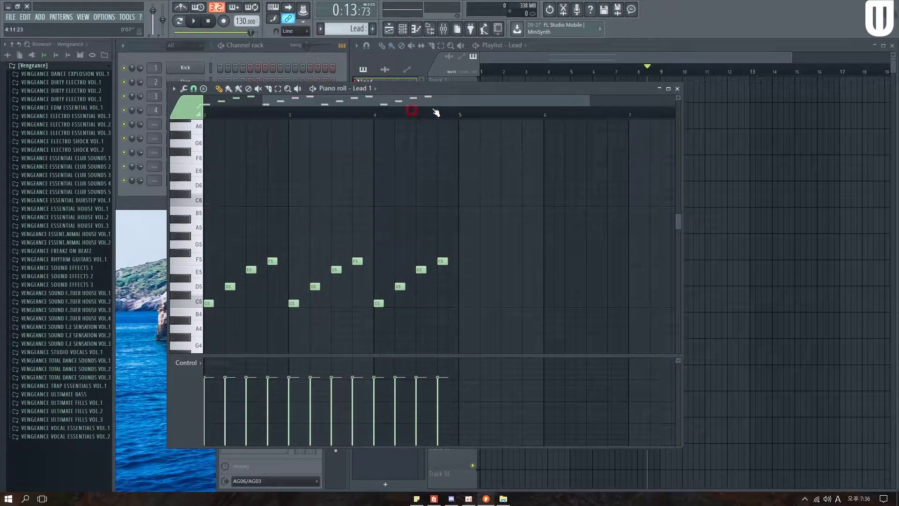
click(677, 88)
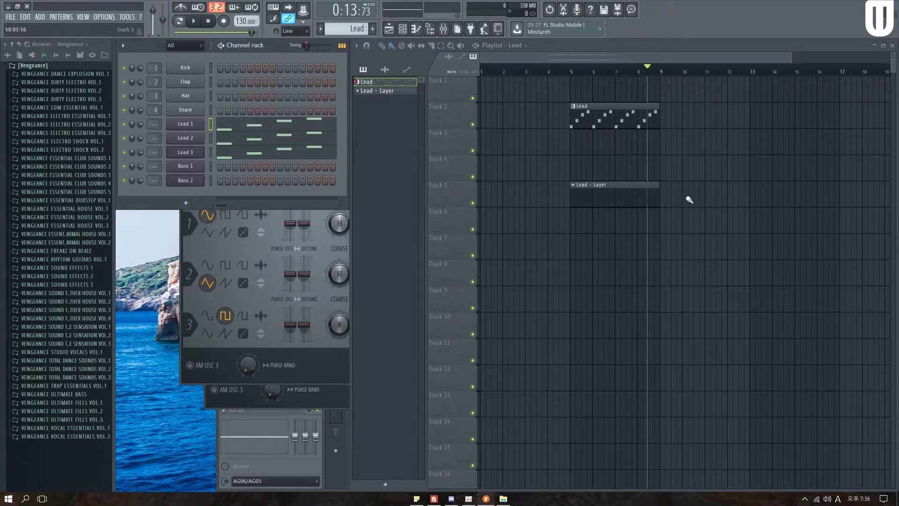
With the Lead - Layer pattern selected, add a Layer channel to the channel rack and rename it "Lead - Layer"
click(601, 193)
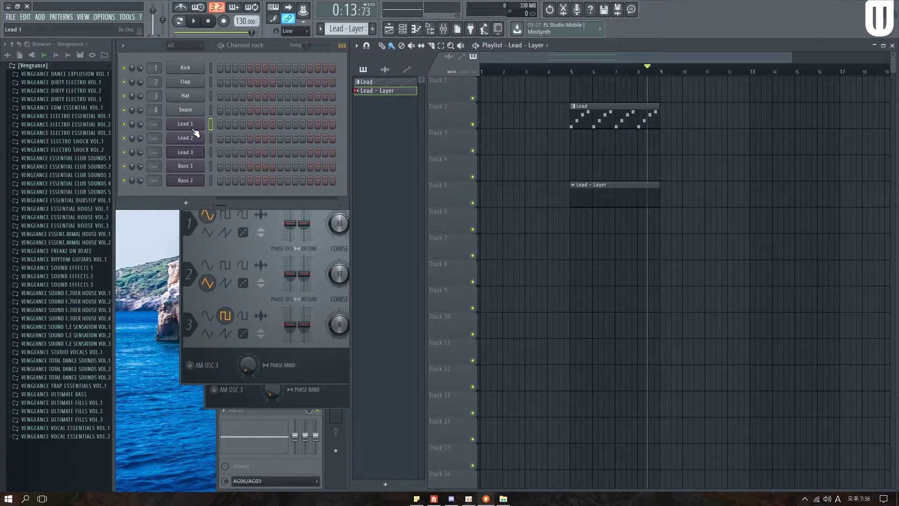
click(186, 202)
mouse_move(206, 253)
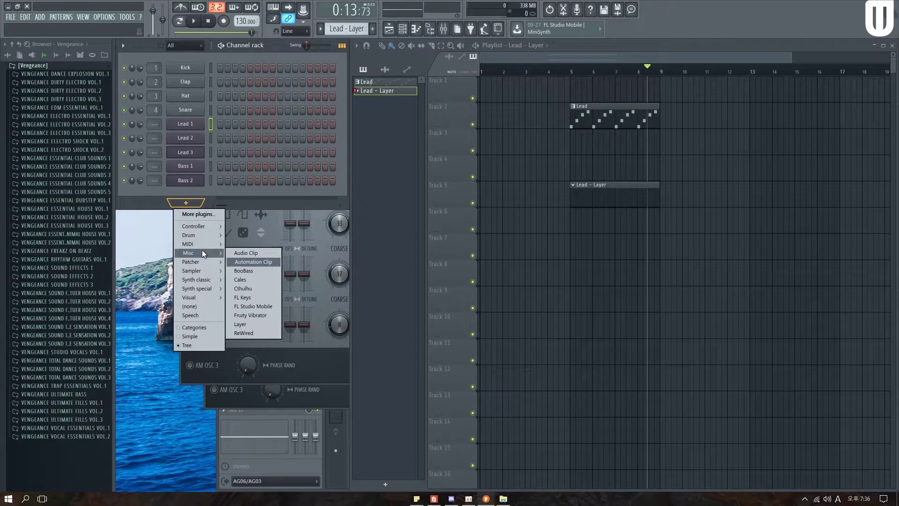
click(247, 325)
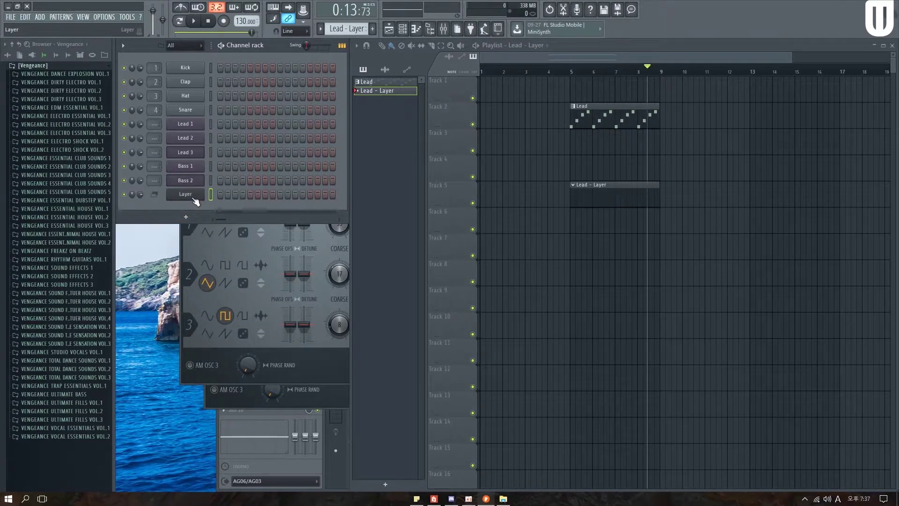
key(F2)
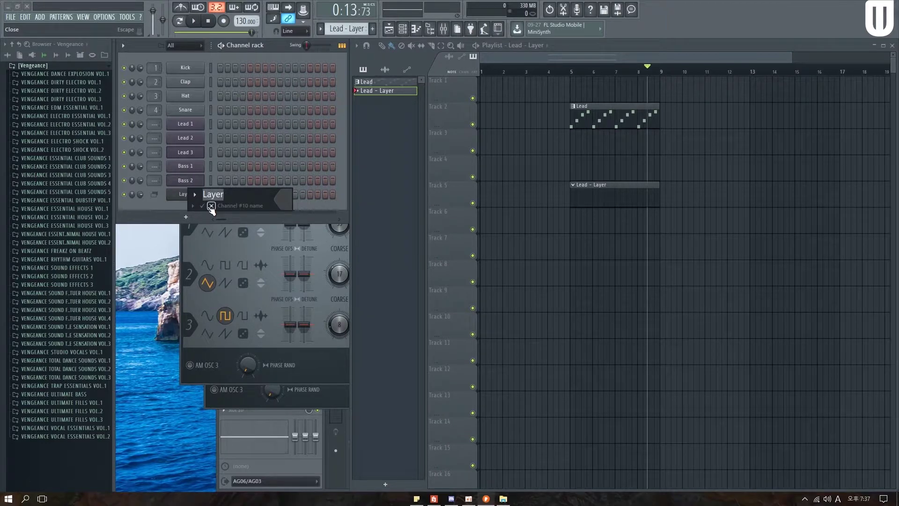
key(Left)
text(Lead -)
click(210, 206)
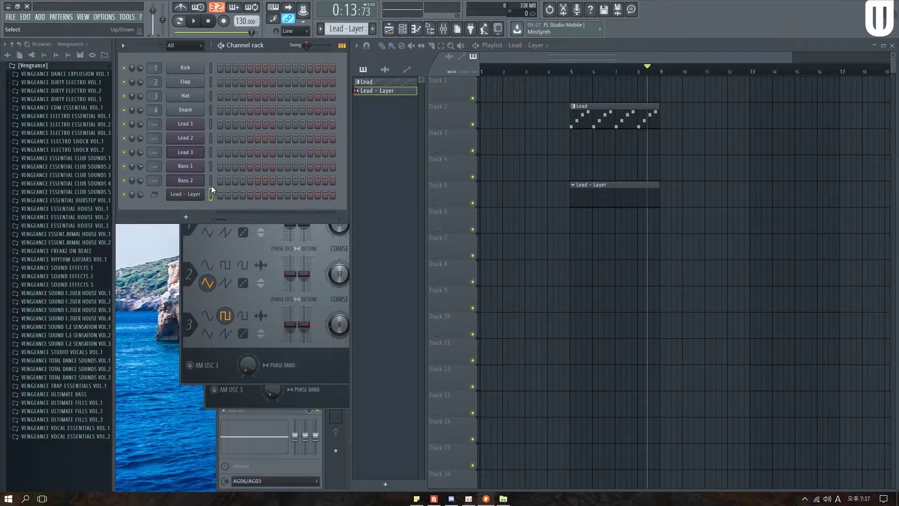
Assign the Lead - Layer channel to the Lead filter group and open its channel settings beside the channel rack
key(alt+g)
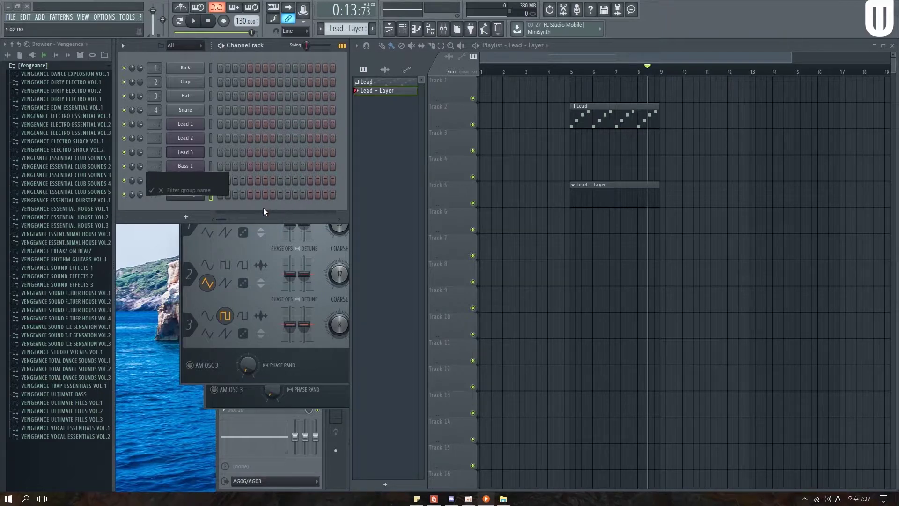
text(Lead)
key(Return)
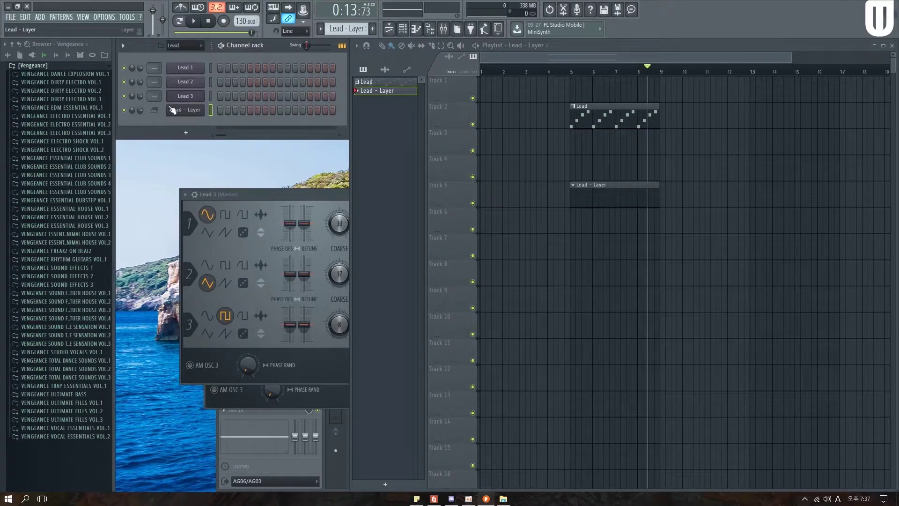
click(198, 114)
drag(314, 162, 398, 168)
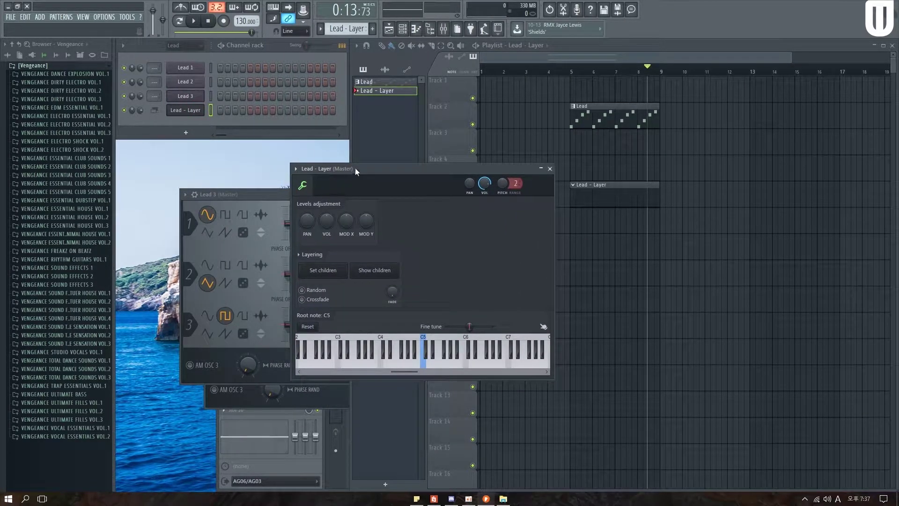
drag(370, 168, 384, 168)
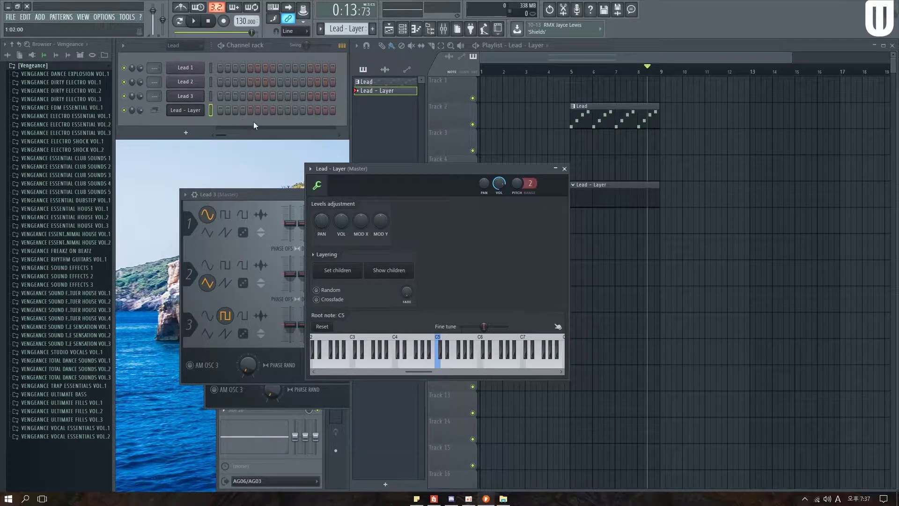
Copy all the Lead 1 notes from the Lead pattern's piano roll and close the piano roll
double_click(605, 126)
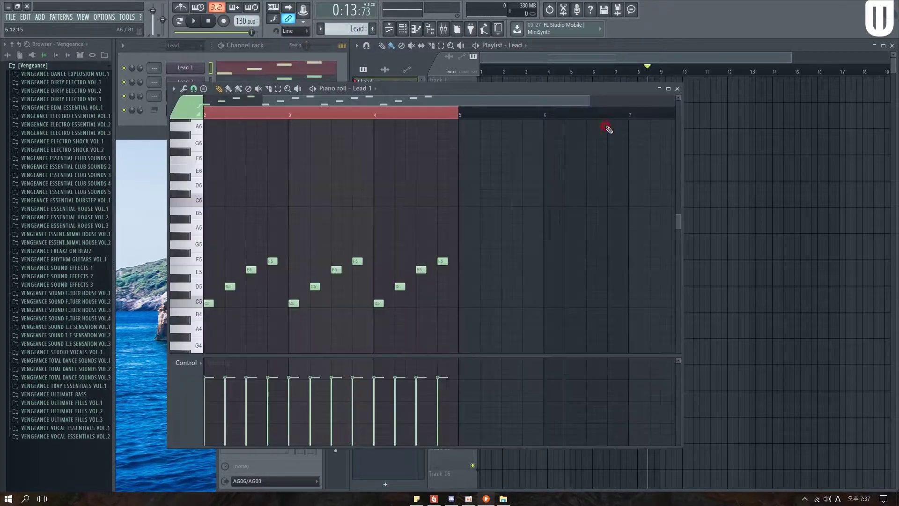
scroll(349, 132, down, 6)
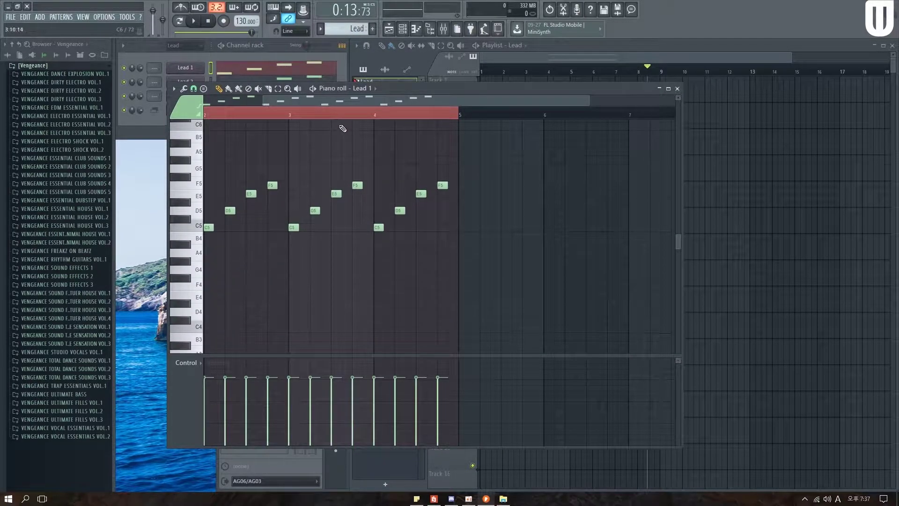
scroll(288, 178, up, 5)
scroll(285, 213, up, 2)
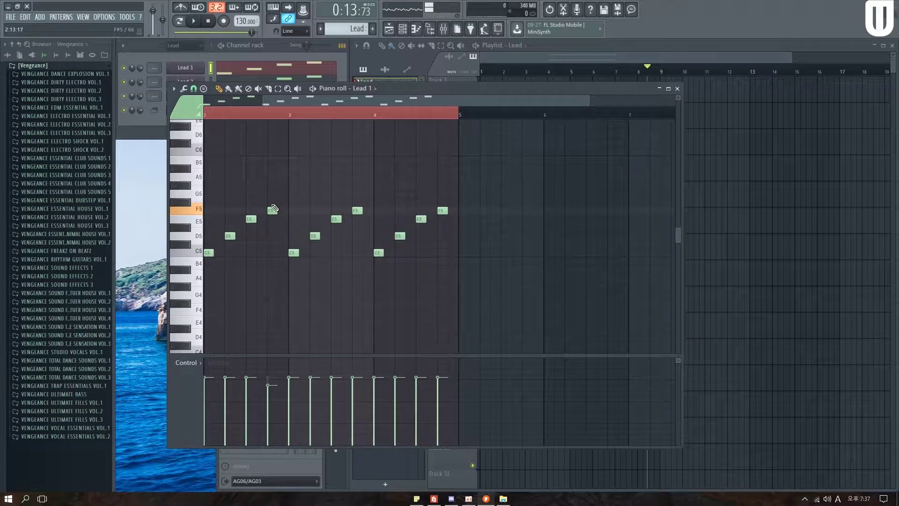
scroll(251, 219, up, 2)
scroll(251, 219, down, 2)
drag(270, 392, 276, 381)
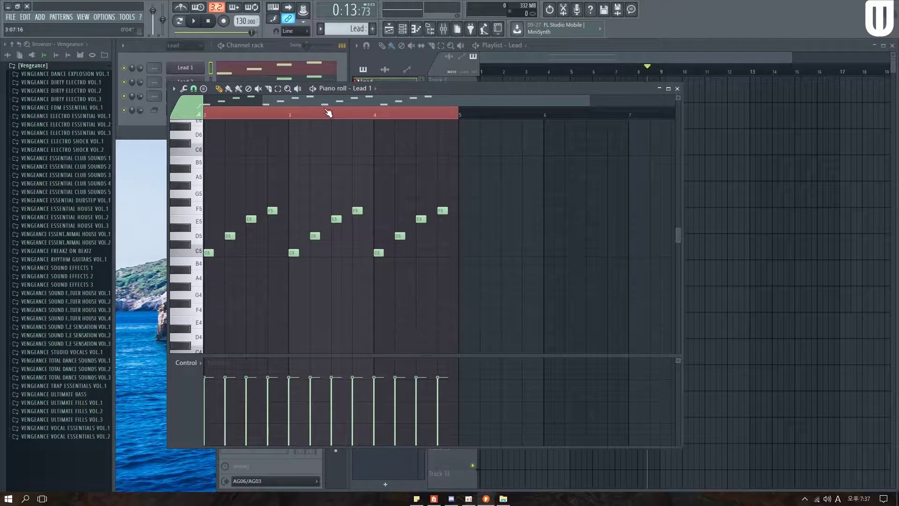
key(ctrl+a)
key(ctrl+b)
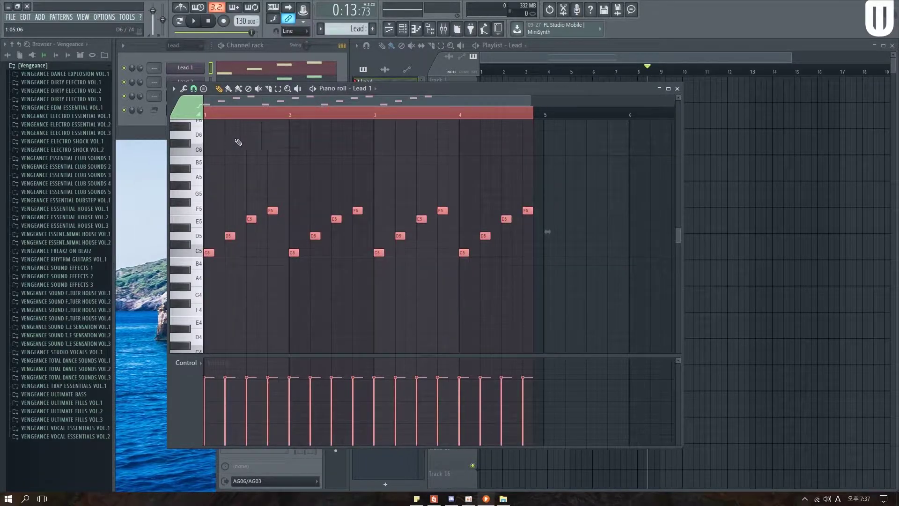
click(677, 88)
Paste the copied notes into the Lead - Layer channel's piano roll in the Lead - Layer pattern and bring back the channel settings
click(594, 192)
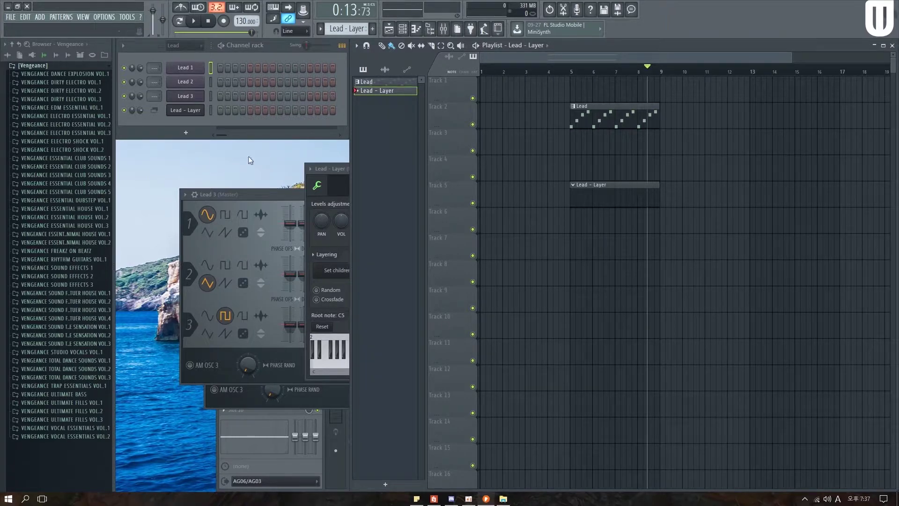
right_click(195, 116)
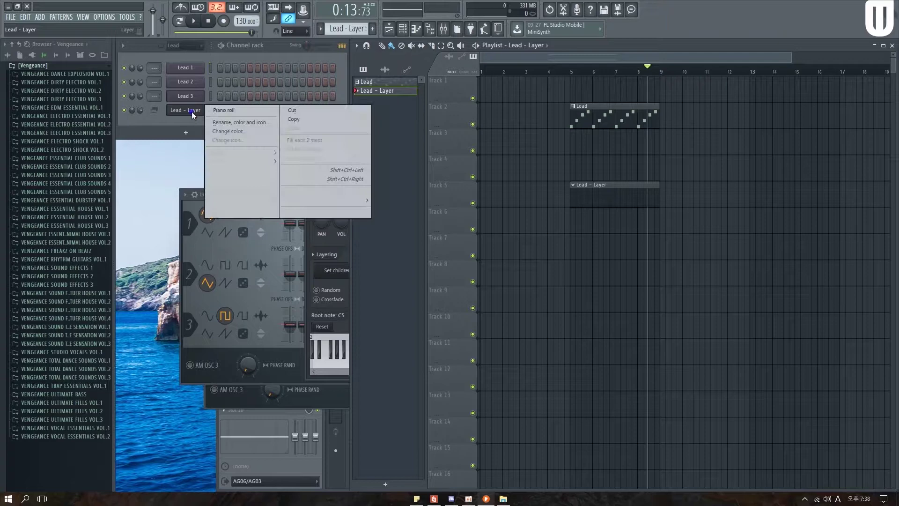
click(221, 110)
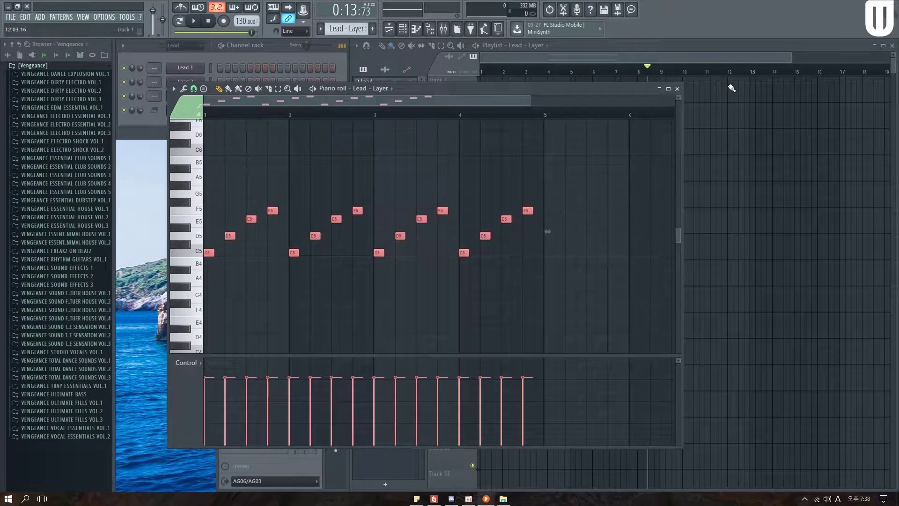
click(677, 88)
drag(340, 167, 270, 183)
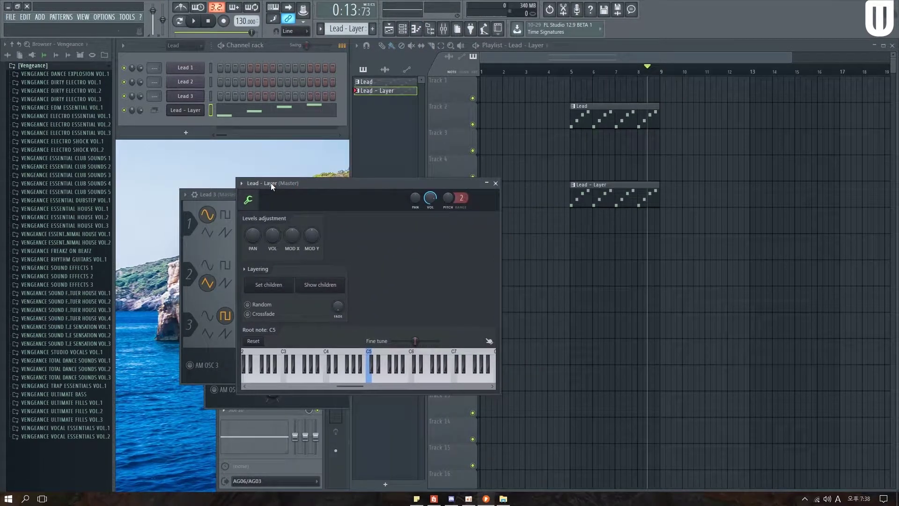
Mute the Lead clip on Track 2 in the playlist and return to the Draw tool
click(592, 126)
key(t)
click(591, 118)
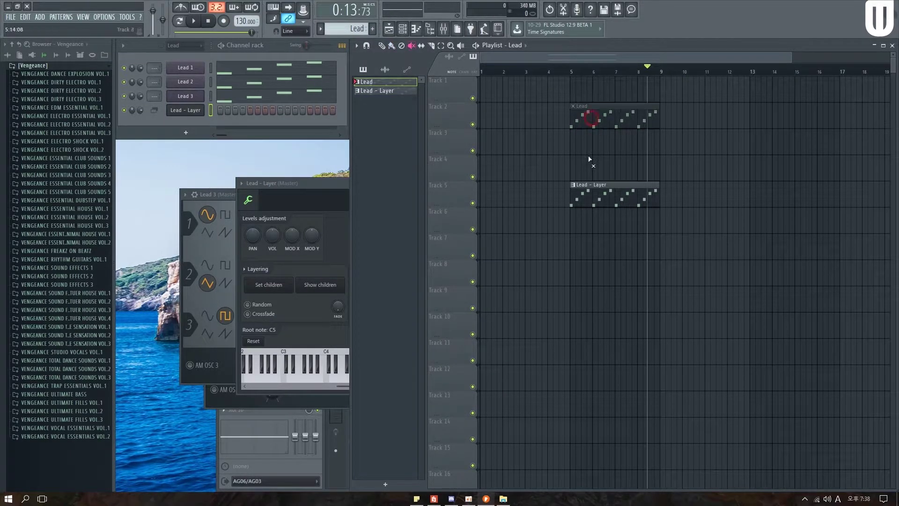
key(p)
Play the Lead - Layer clip from bar 5 to check its sound, and stop playback
click(571, 73)
key(space)
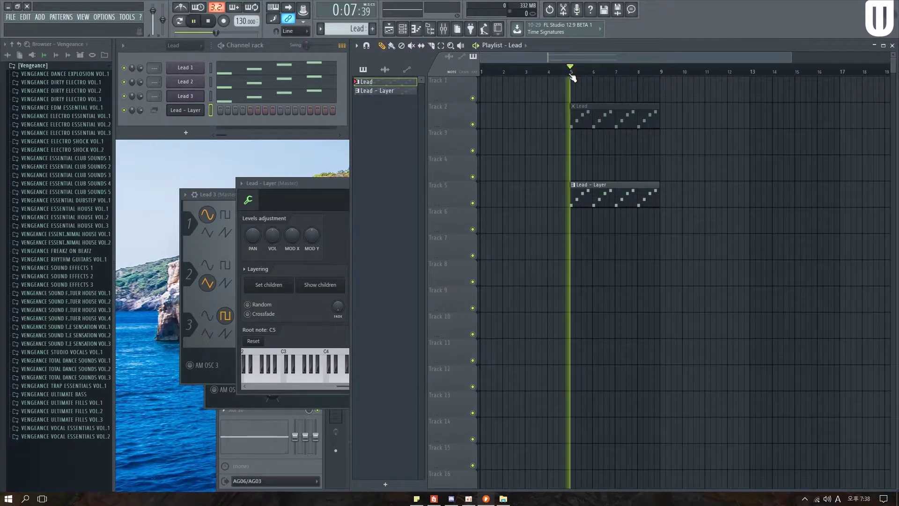
key(space)
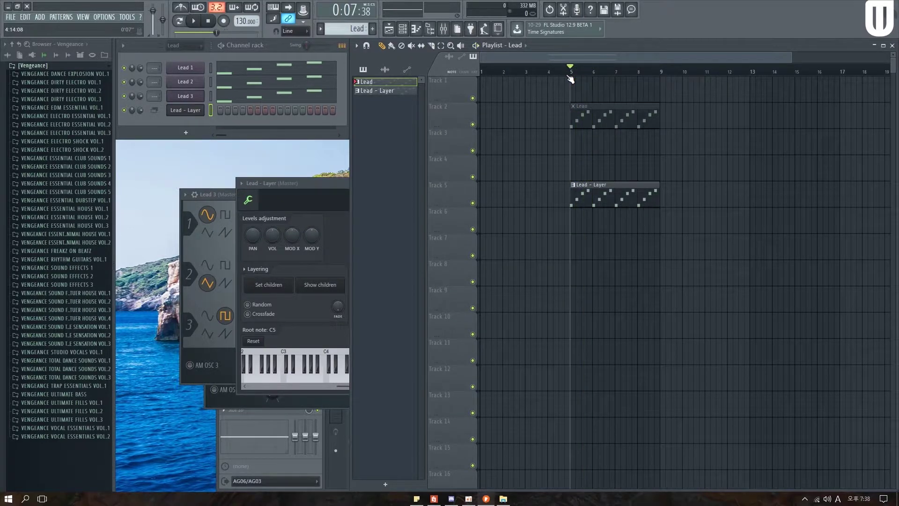
click(597, 200)
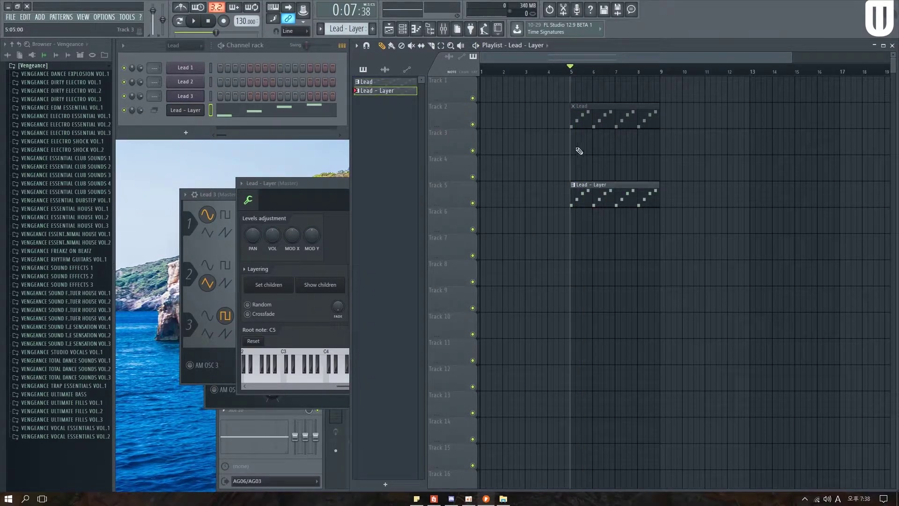
key(space)
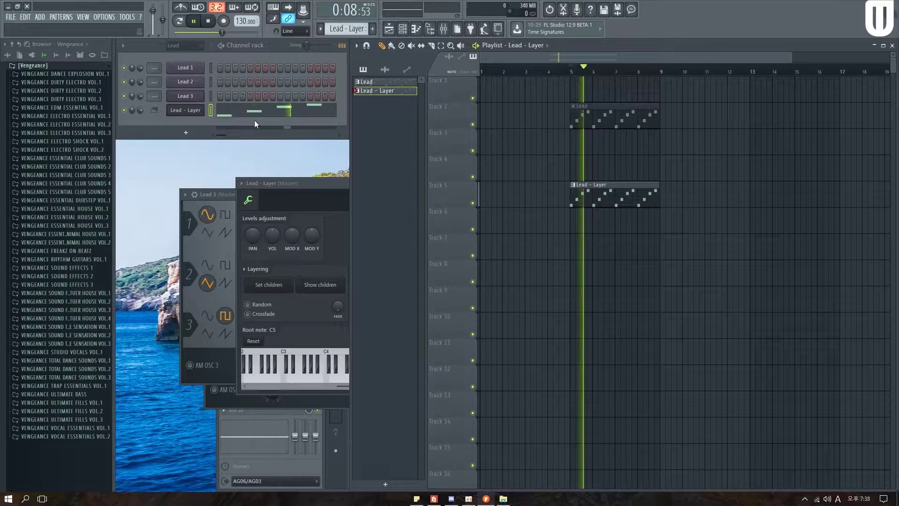
key(space)
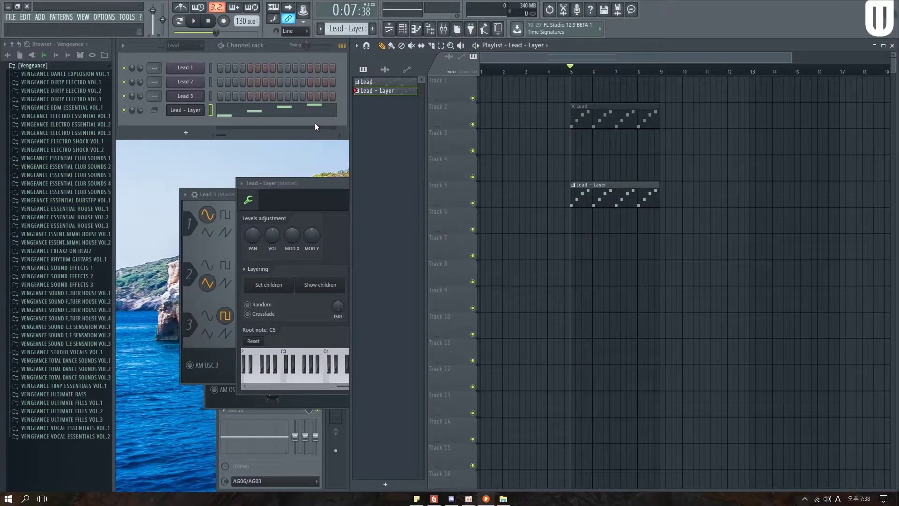
Select the Lead 1, Lead 2 and Lead 3 channels and set them as children of the Lead - Layer channel
drag(314, 183, 227, 166)
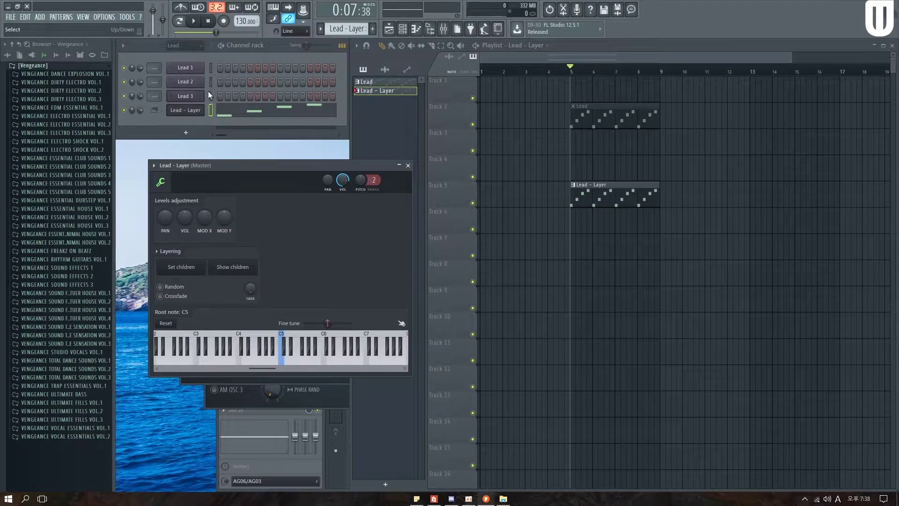
drag(210, 98, 217, 74)
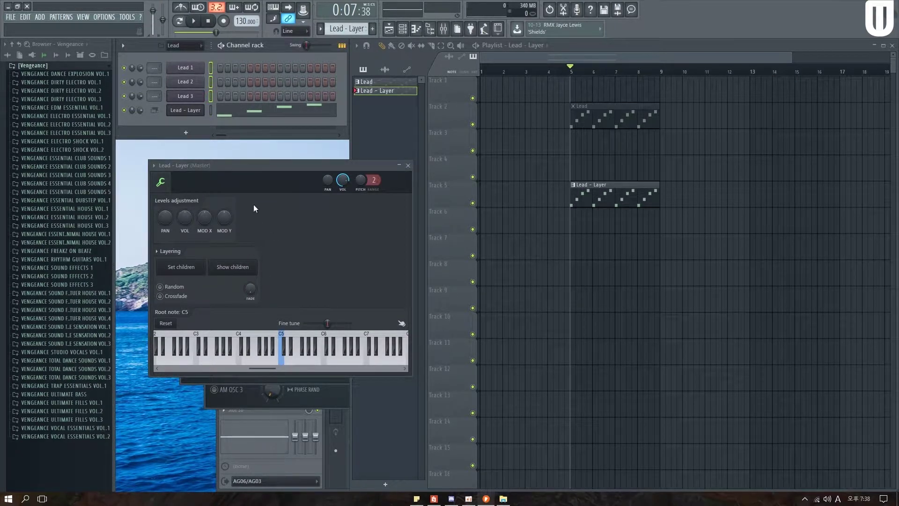
click(194, 275)
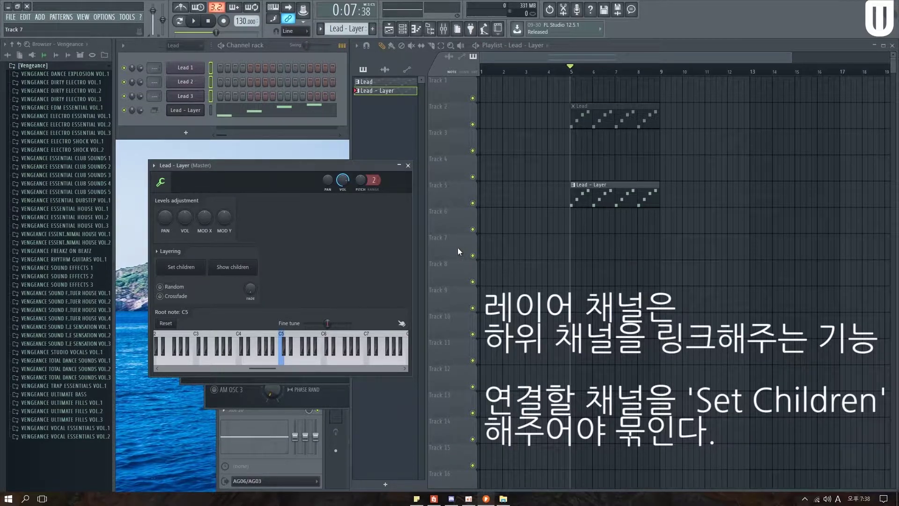
Play the linked Lead - Layer clip from bar 5 and switch between the Lead and Lead - Layer patterns to compare their channels
key(space)
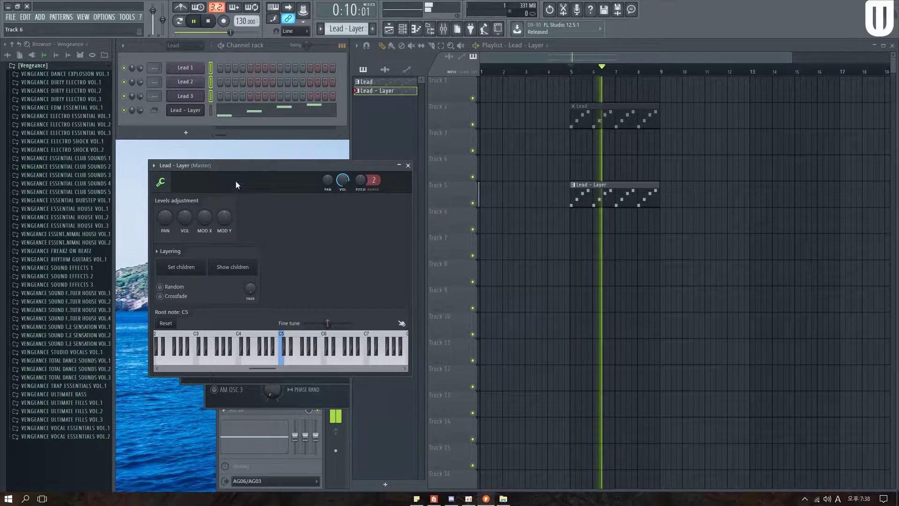
key(space)
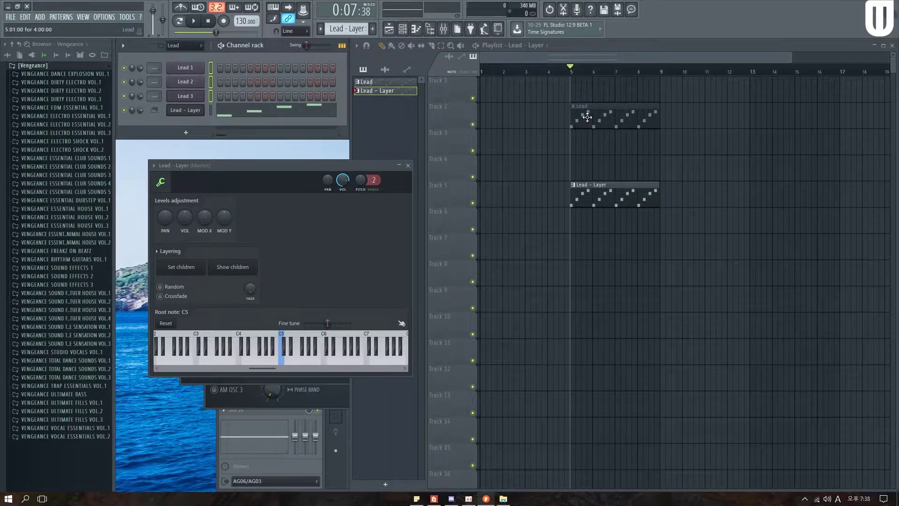
click(590, 112)
click(590, 203)
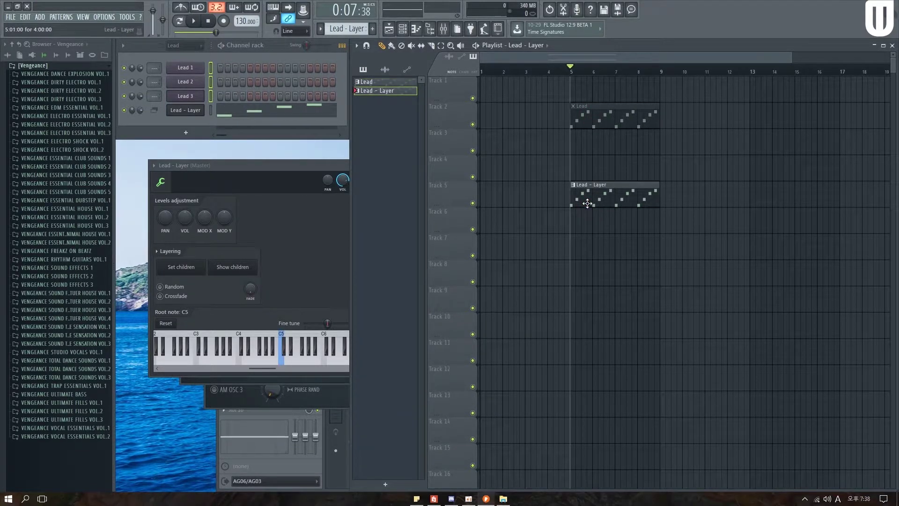
click(602, 127)
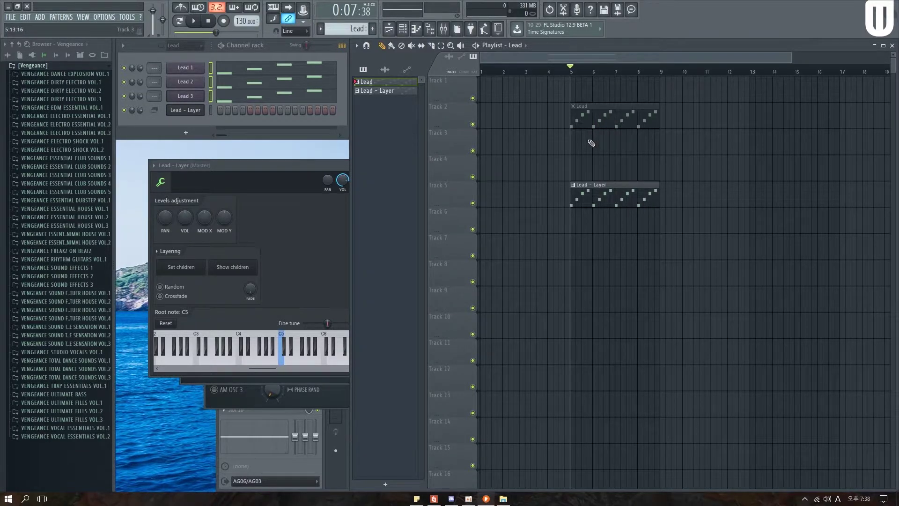
Switch between the Lead - Layer and Lead patterns to compare them, and show all channels in the channel rack
click(592, 184)
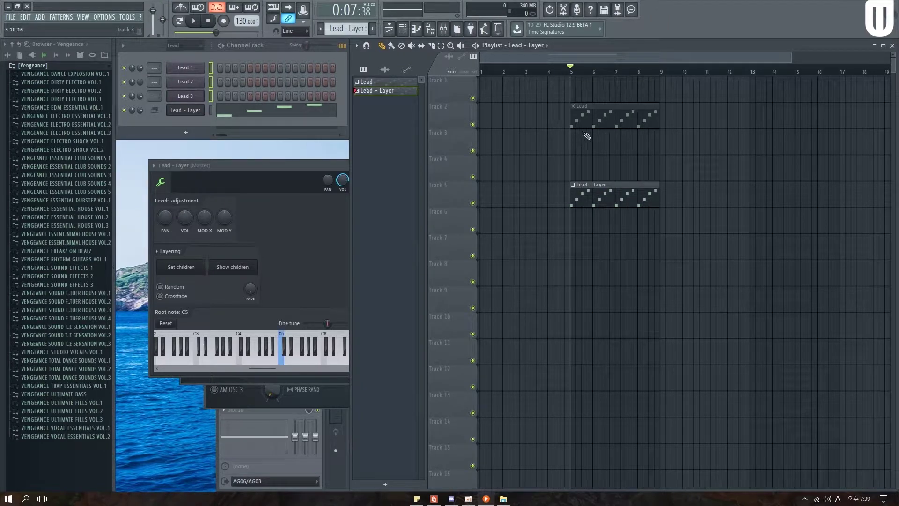
click(587, 115)
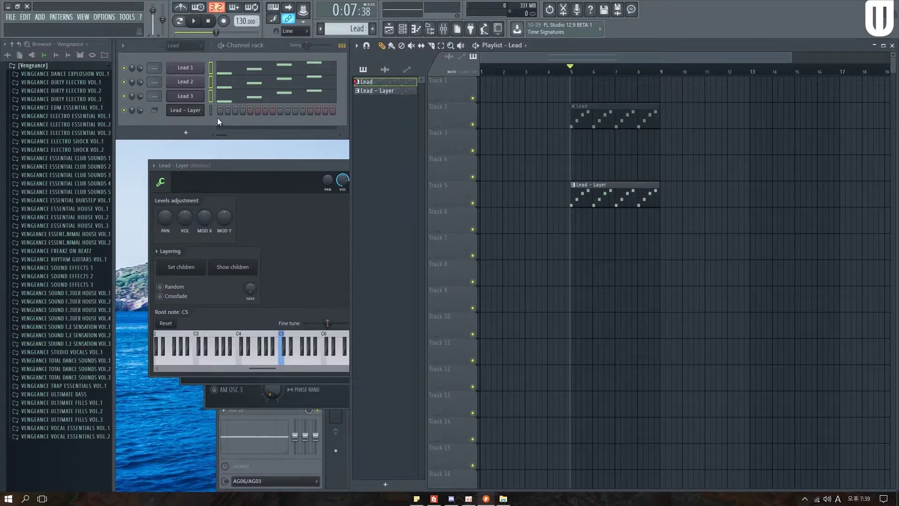
click(250, 167)
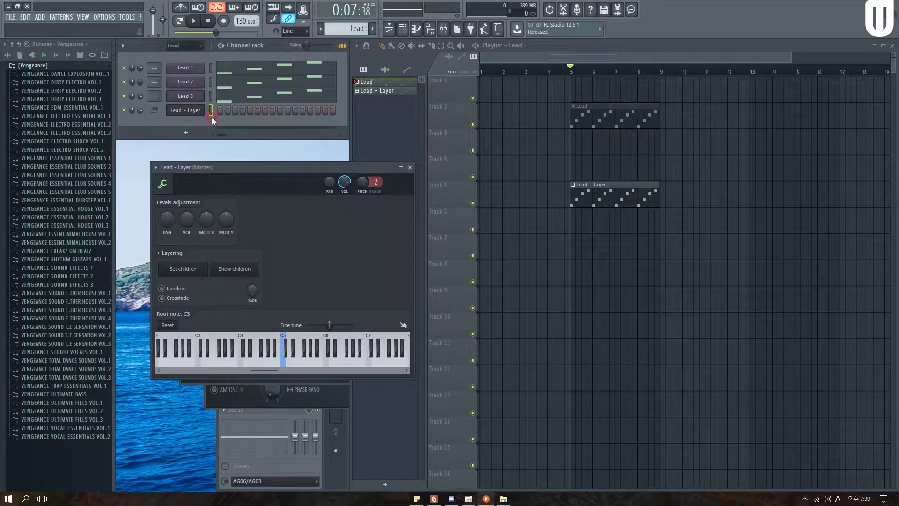
click(188, 46)
click(190, 55)
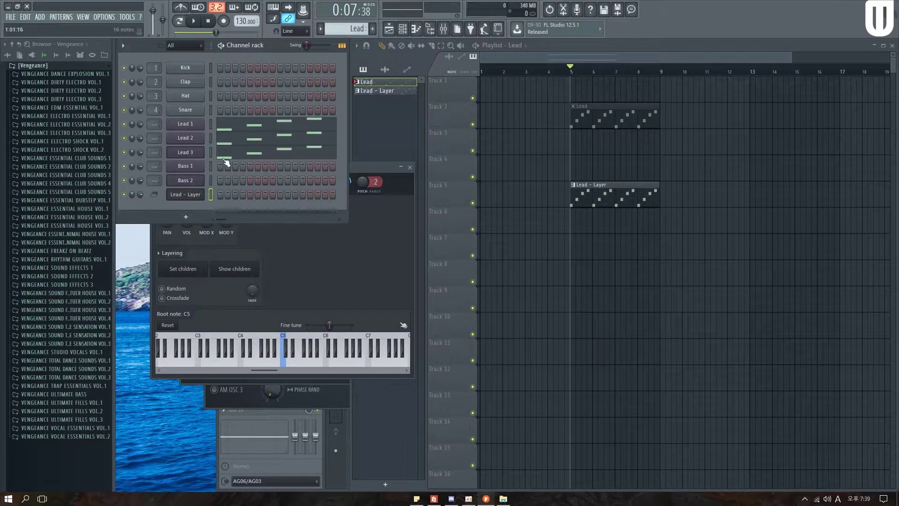
Move the Lead - Layer channel settings aside, show the layer's child channels, and select the Lead - Layer pattern from its playlist clip
click(210, 67)
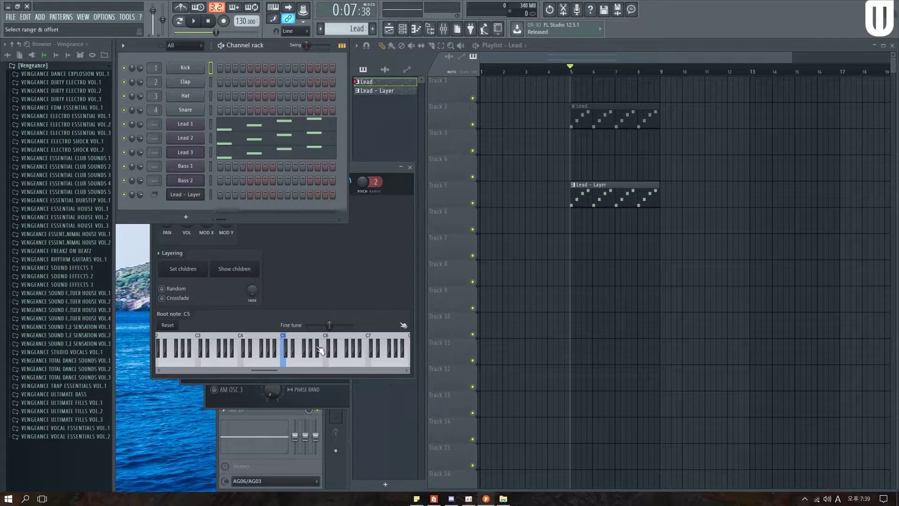
drag(378, 171, 521, 198)
click(189, 196)
click(189, 196)
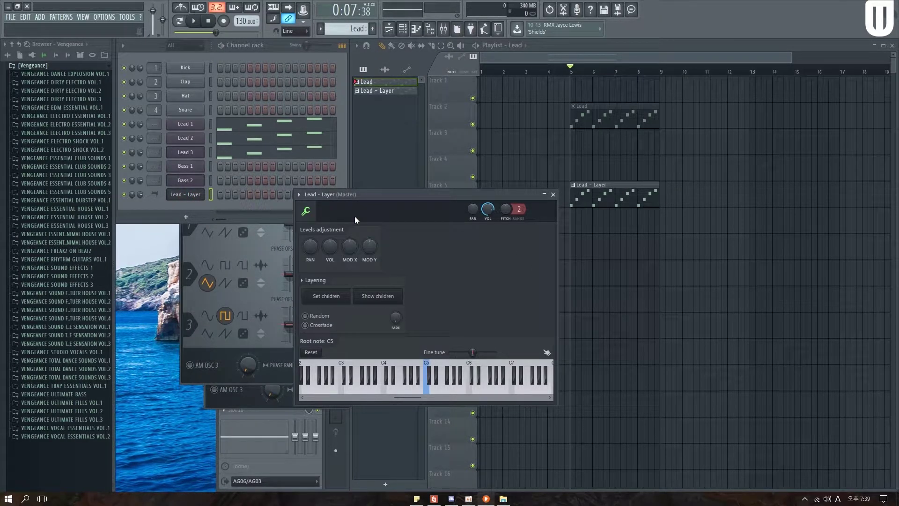
click(389, 301)
click(610, 201)
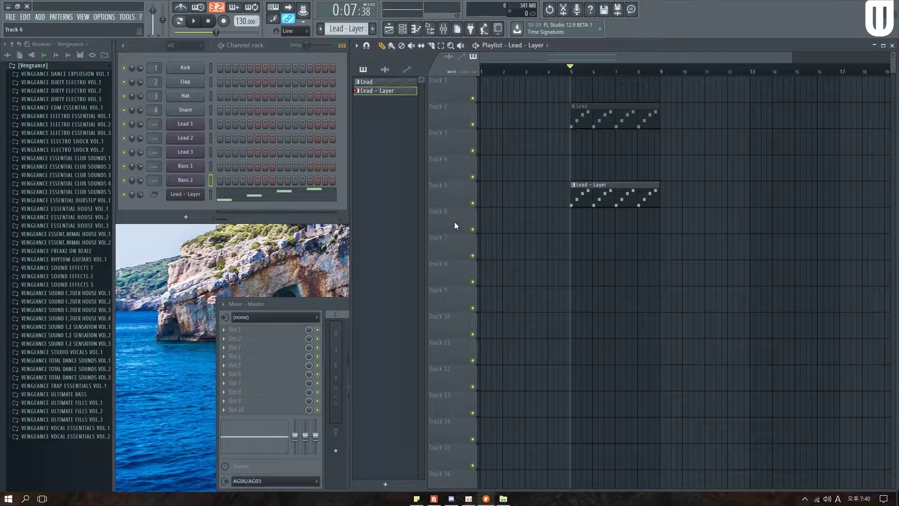
Sort the channel rack's channels by color, and sort them again by name
click(123, 45)
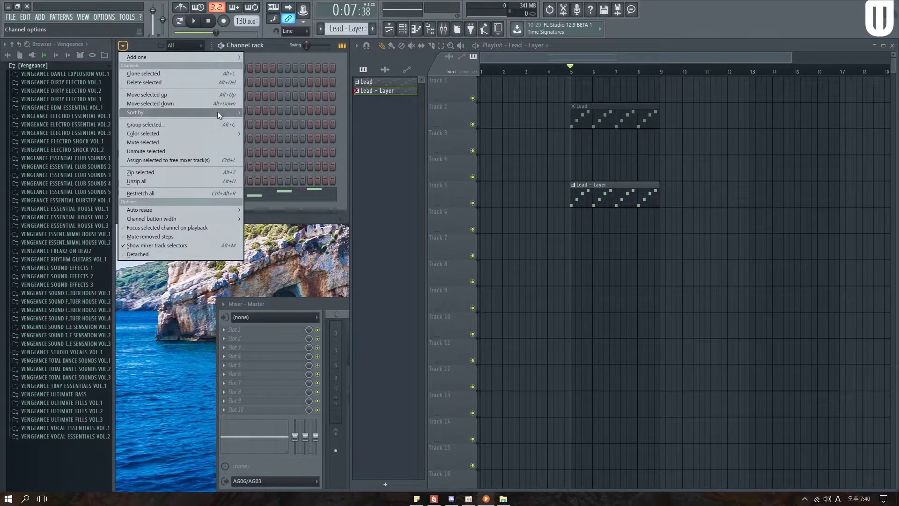
mouse_move(215, 113)
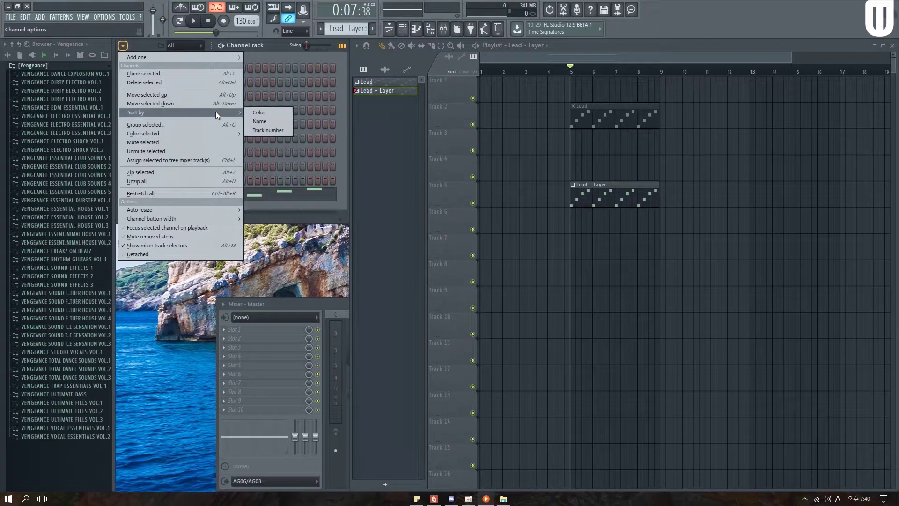
click(259, 114)
click(123, 46)
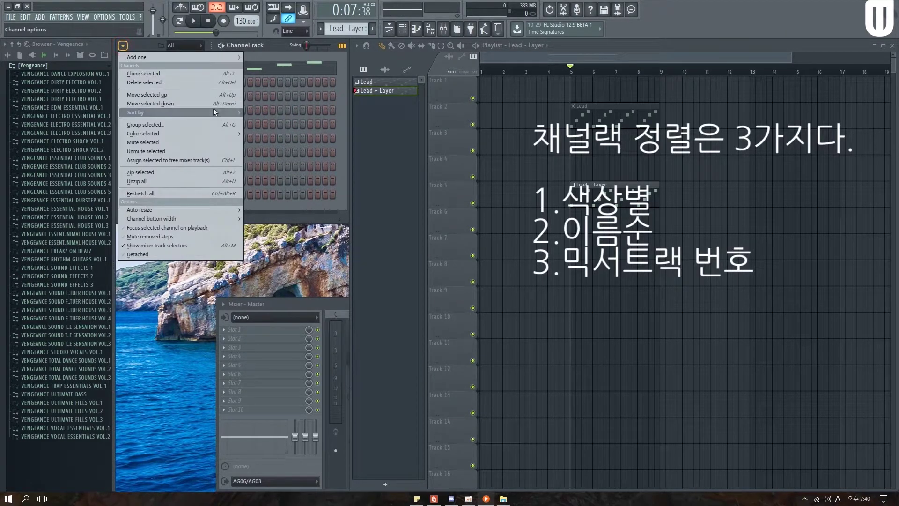
mouse_move(216, 113)
click(262, 122)
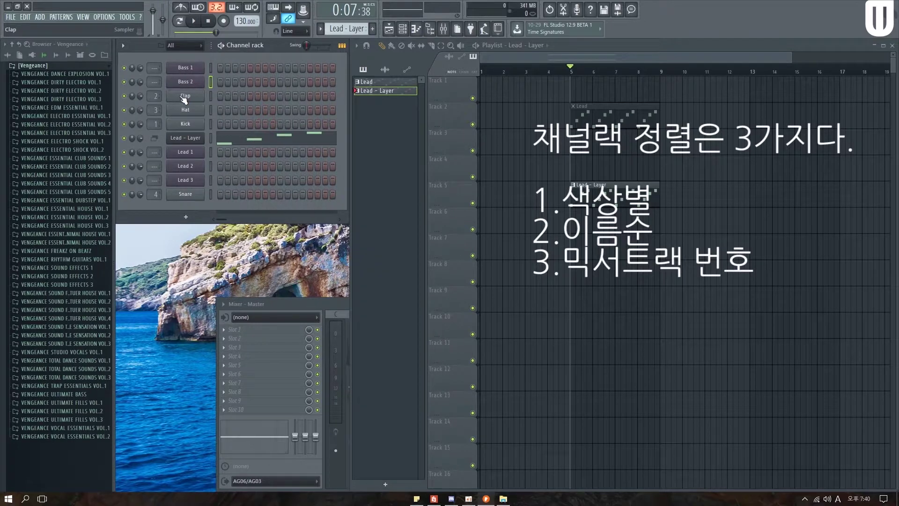
Sort the channels by mixer track number
click(123, 45)
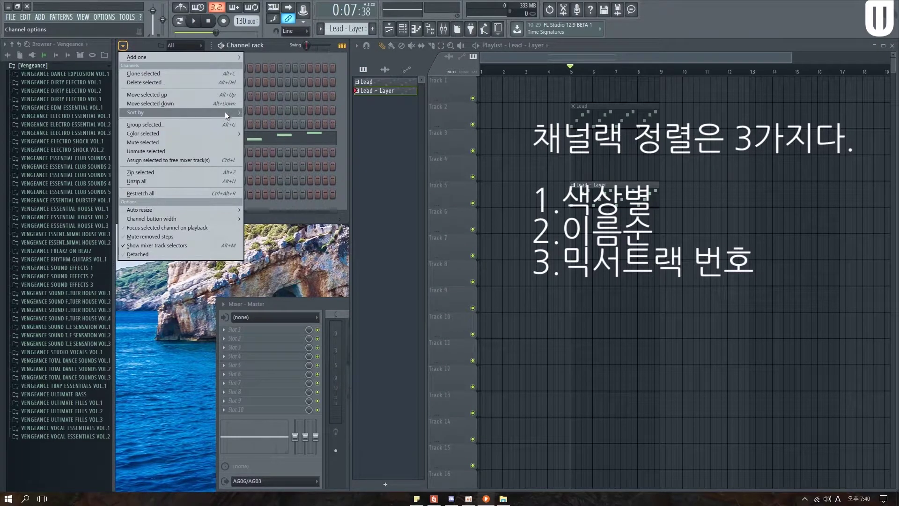
mouse_move(223, 113)
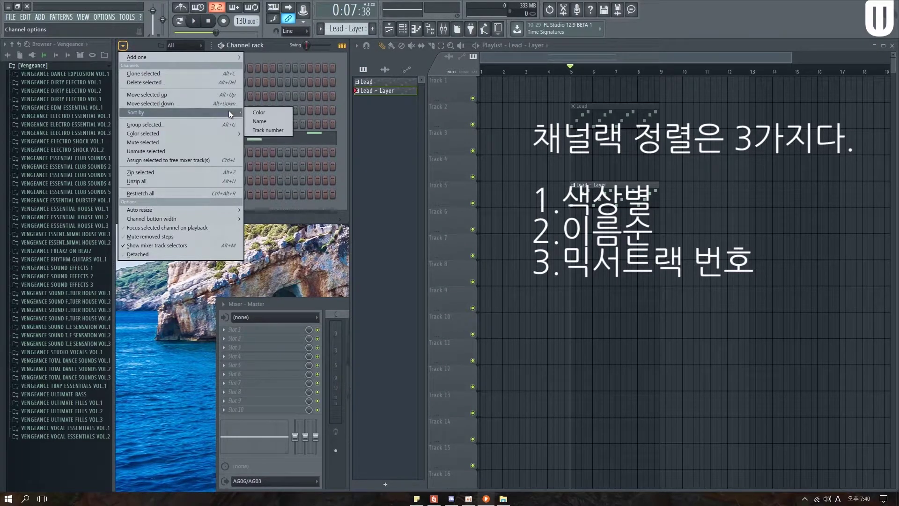
click(259, 131)
Route Lead 1, Lead 2, Lead 3, Bass 1 and Bass 2 to mixer tracks 5, 6, 7, 8 and 9
click(300, 305)
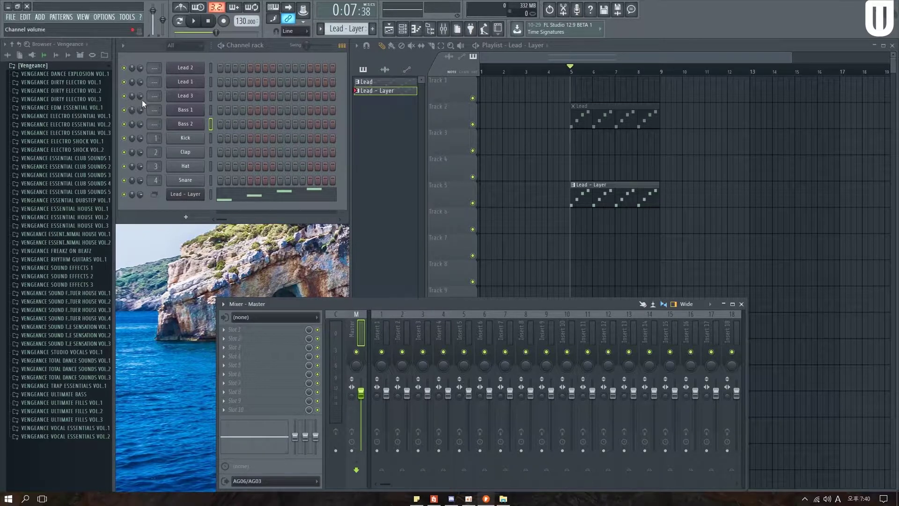
drag(155, 82, 155, 61)
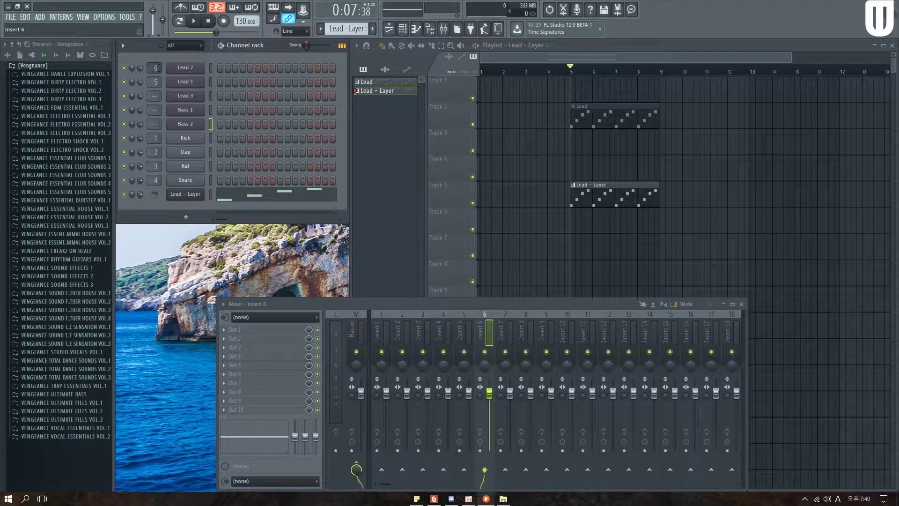
mouse_move(154, 100)
mouse_down()
mouse_move(155, 89)
mouse_move(158, 116)
mouse_up()
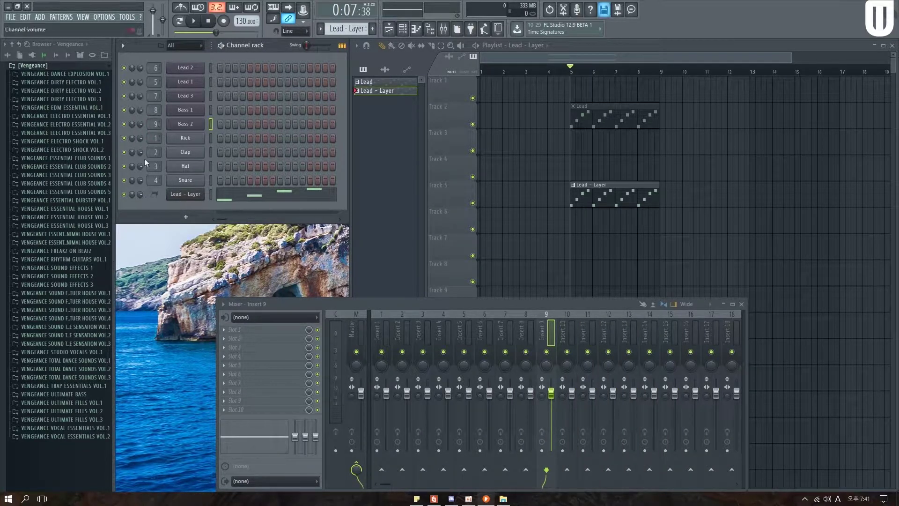
Sort the channels by track number using the new mixer assignments
click(123, 46)
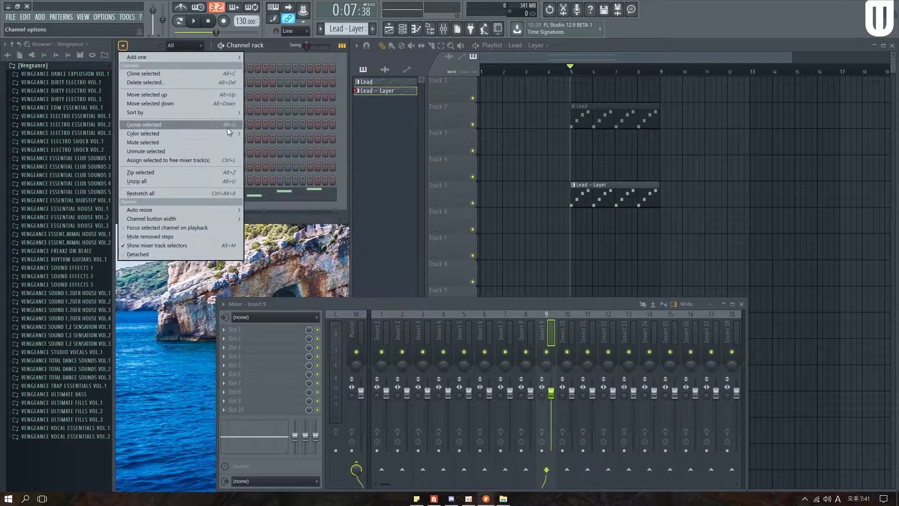
mouse_move(224, 112)
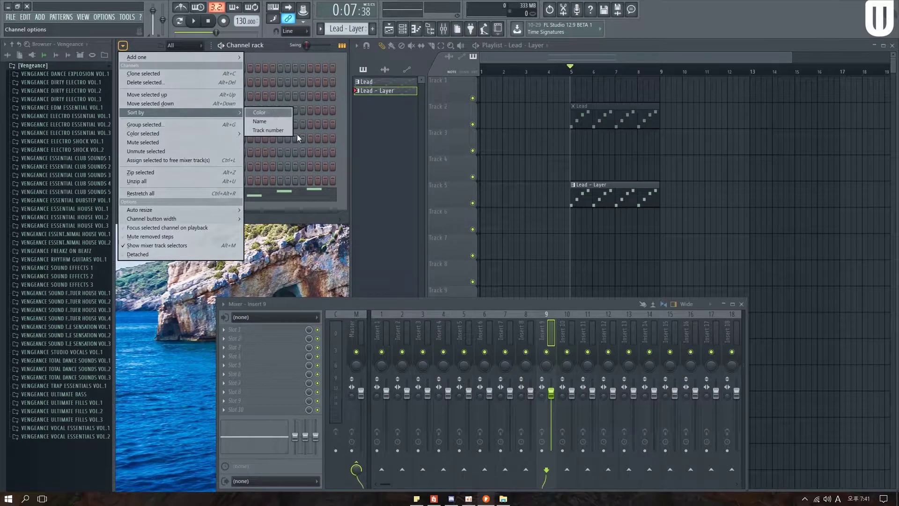
click(268, 130)
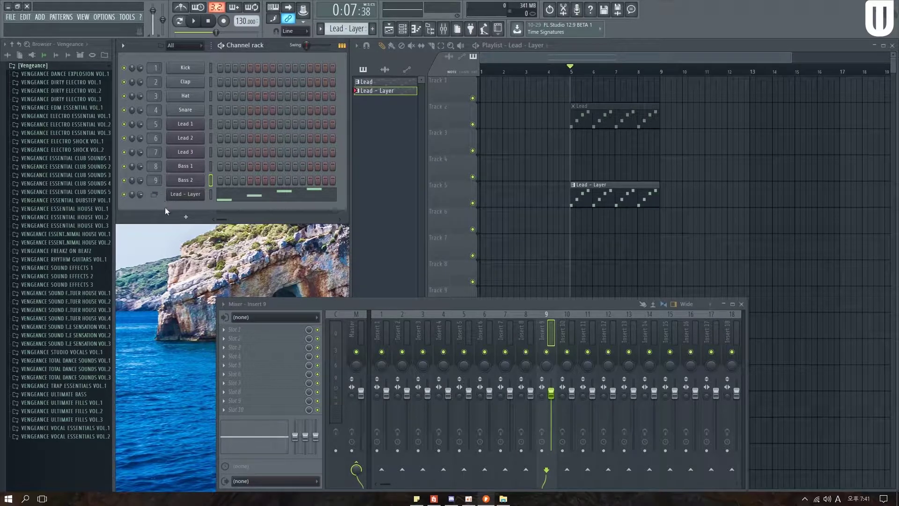
Select the channels from Kick through Lead 3 and zip them in the channel rack
click(124, 45)
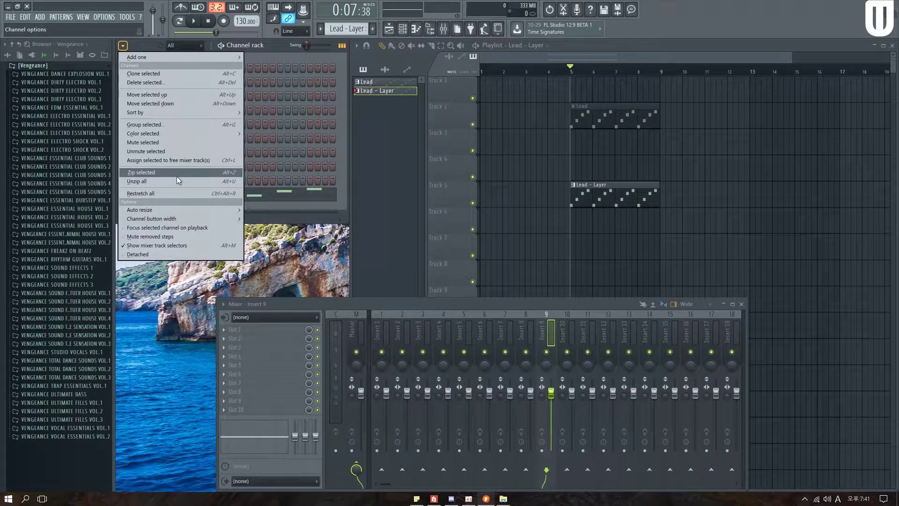
click(292, 54)
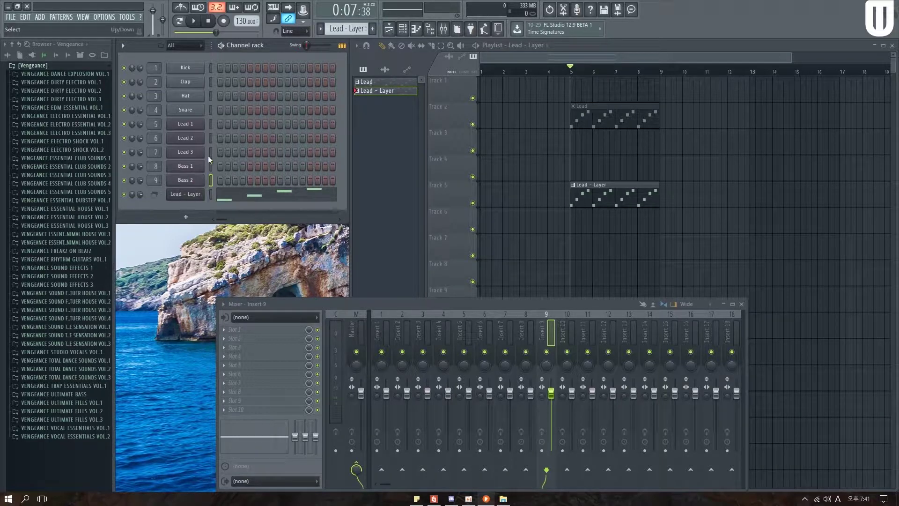
drag(210, 124, 215, 144)
click(211, 125)
click(125, 47)
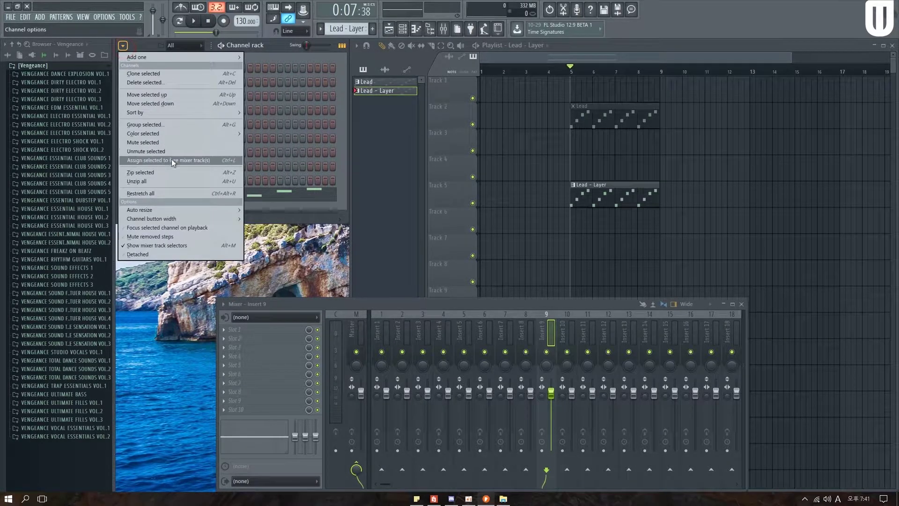
click(156, 173)
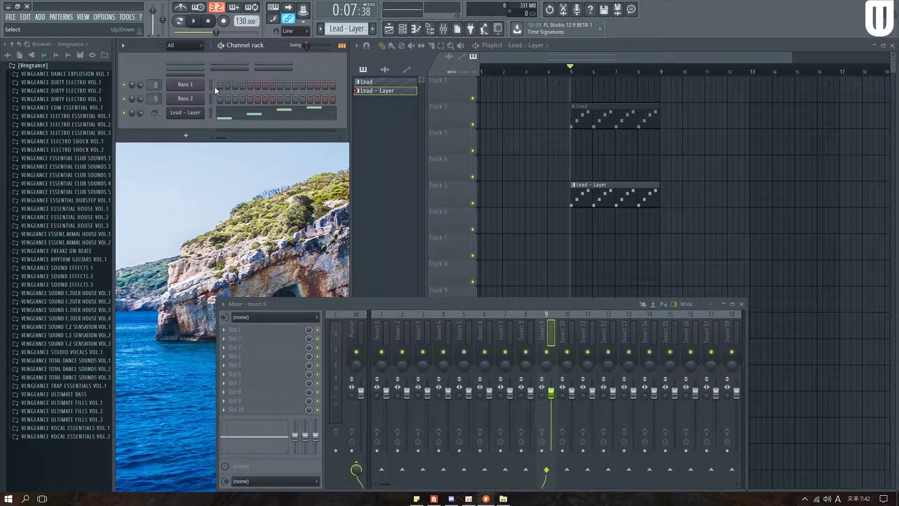
Unzip the drum and lead channels one by one to restore them to full height
click(184, 45)
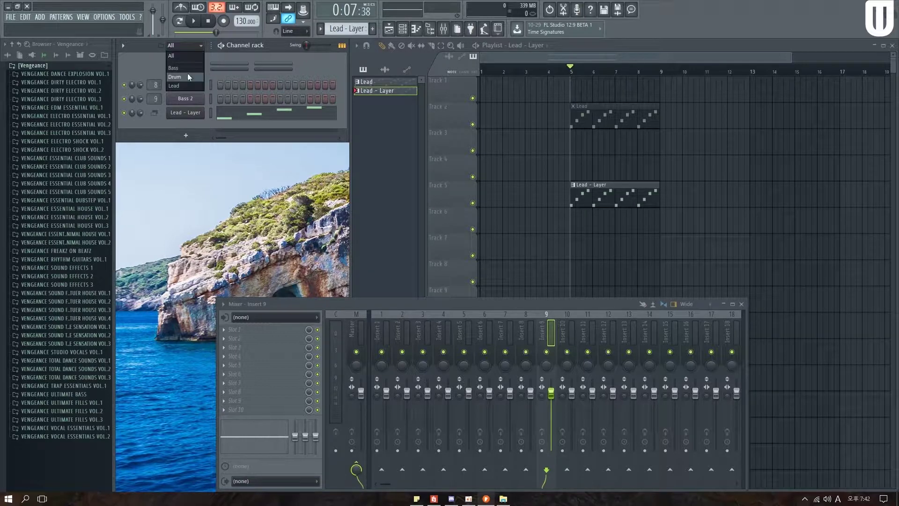
click(312, 63)
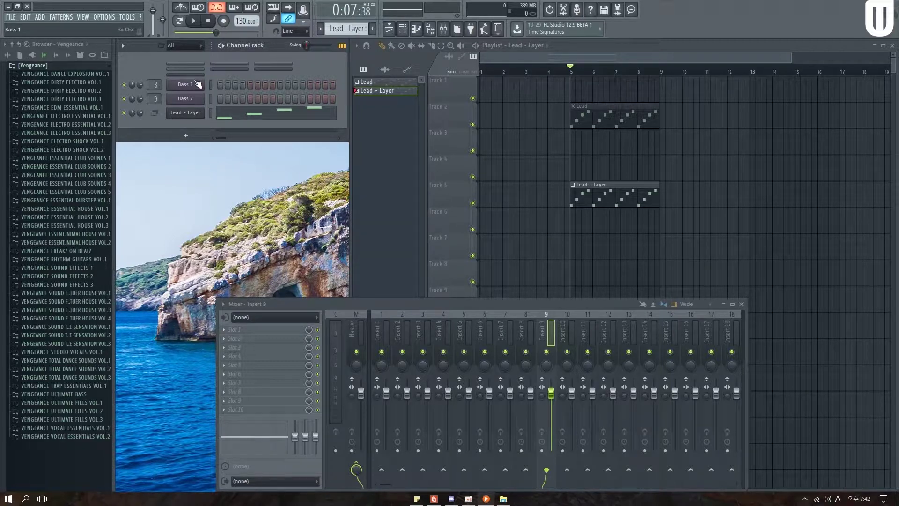
scroll(196, 78, up, 1)
scroll(200, 75, up, 2)
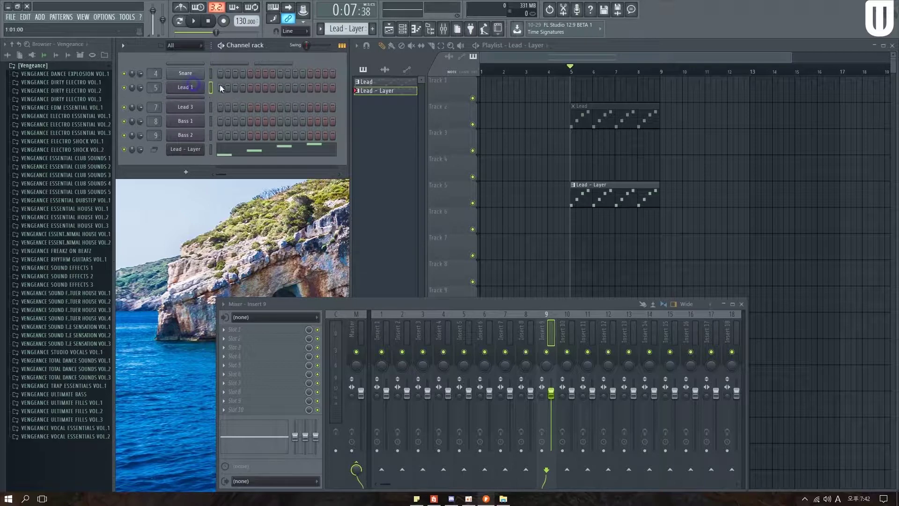
click(193, 98)
click(183, 64)
right_click(188, 67)
click(186, 80)
click(187, 83)
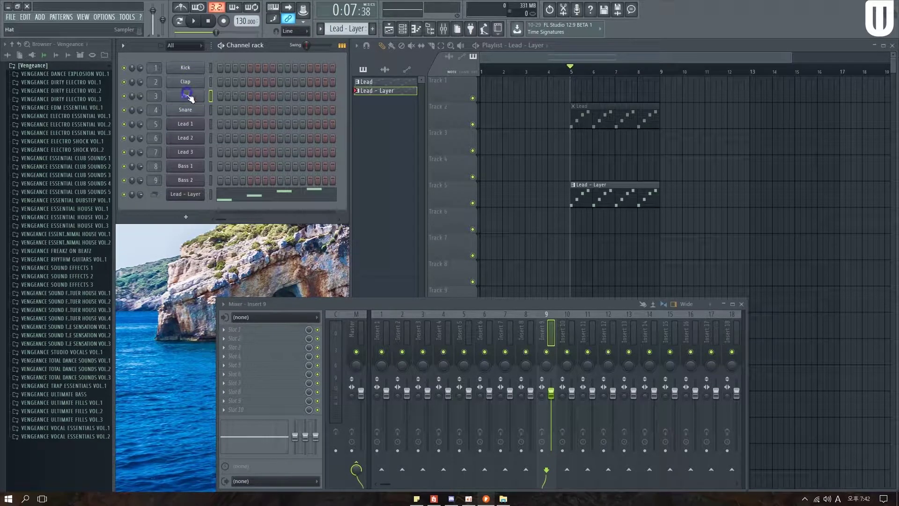
Look over the channel group filter and the channel rack options, including the Auto resize choices and Mute removed steps
click(189, 46)
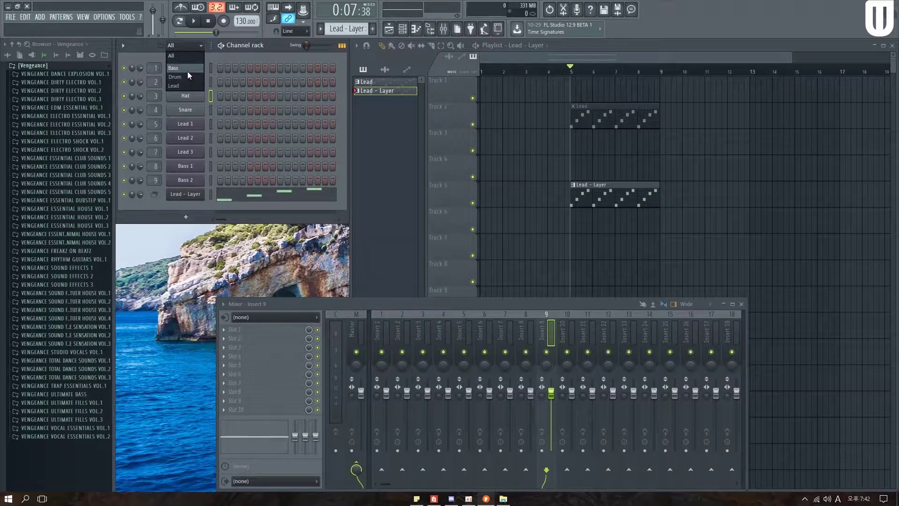
click(235, 52)
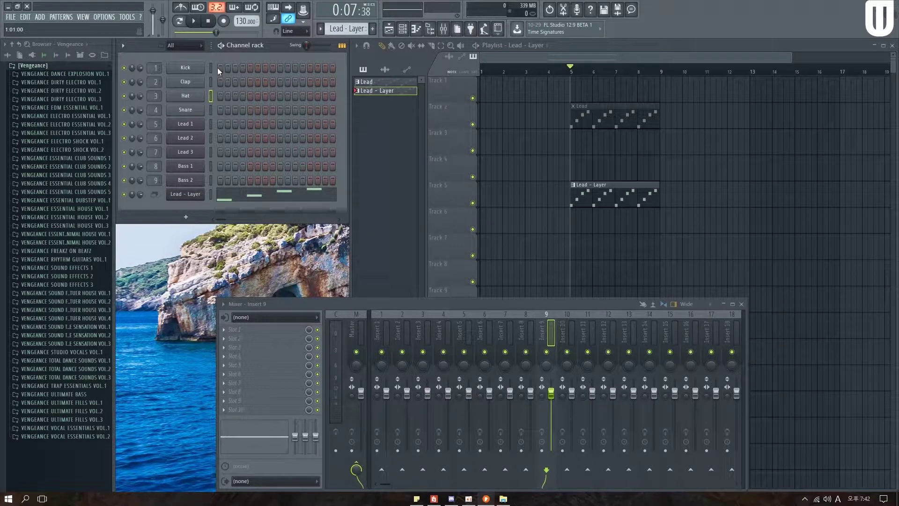
click(123, 45)
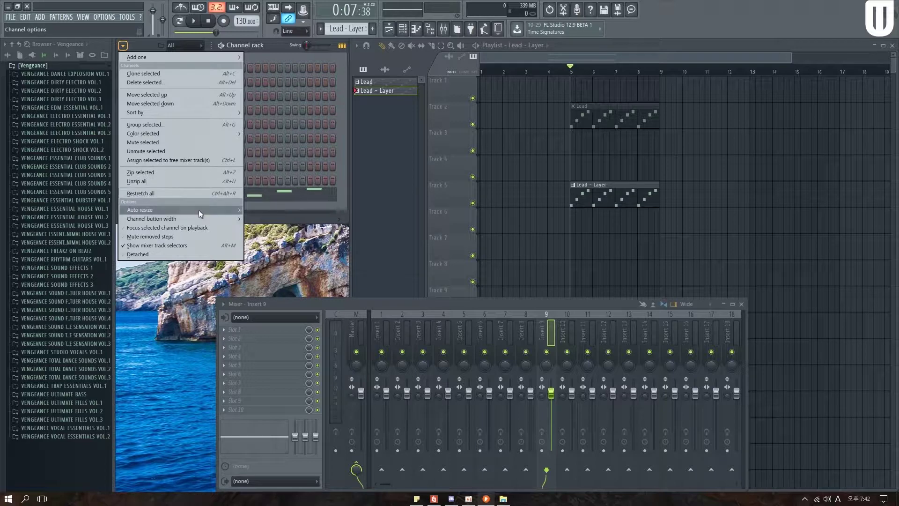
mouse_move(200, 210)
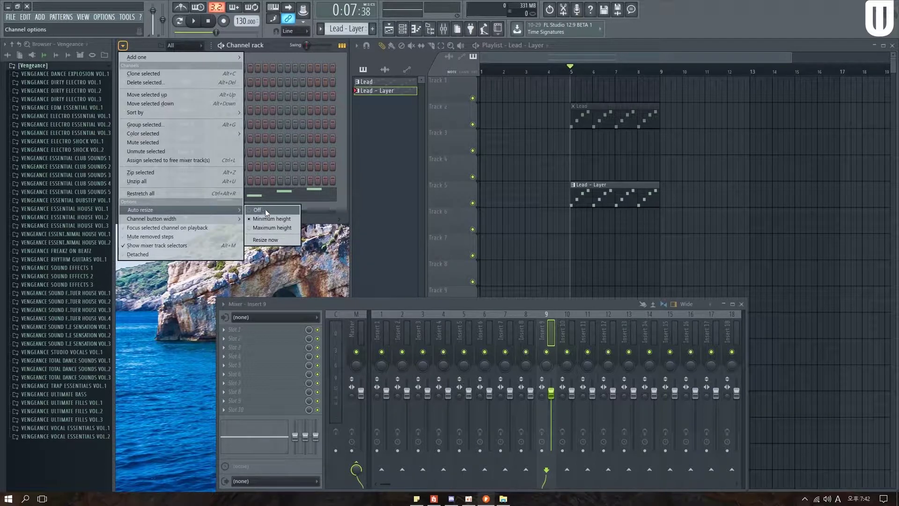
click(340, 124)
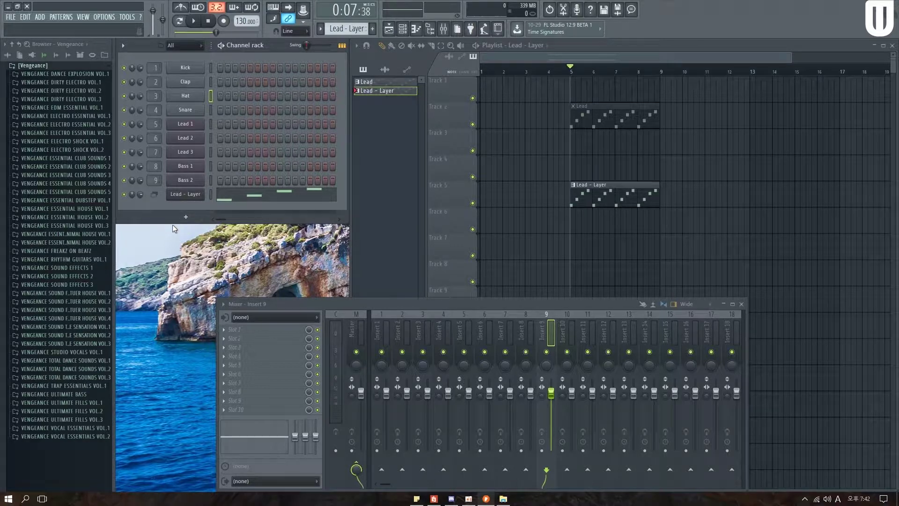
click(124, 45)
mouse_move(214, 211)
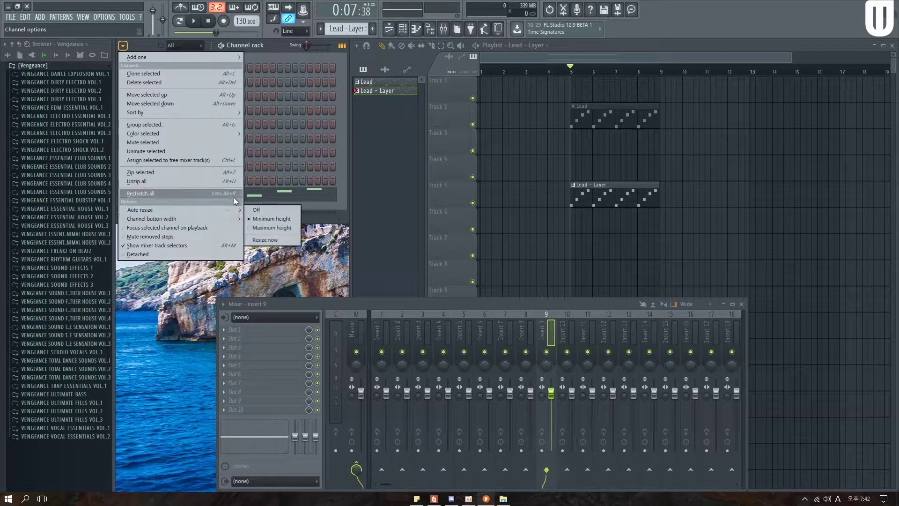
click(344, 196)
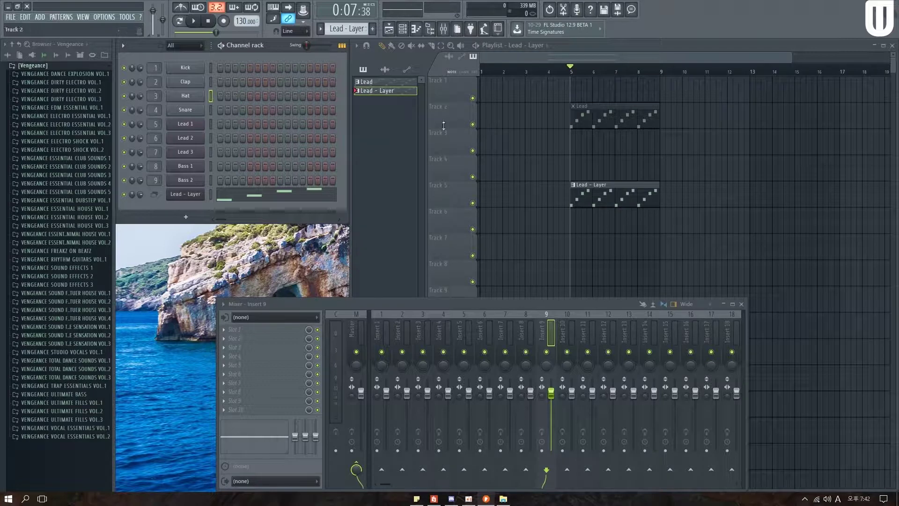
click(123, 45)
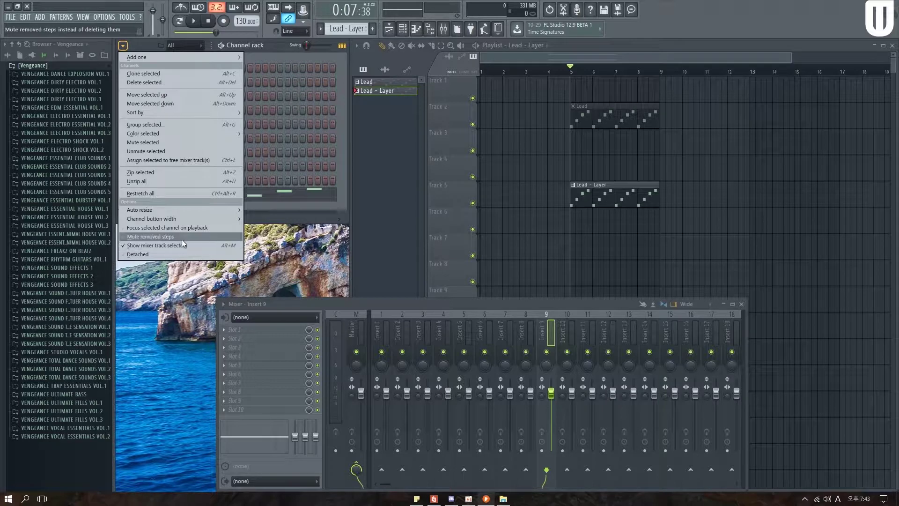
click(452, 94)
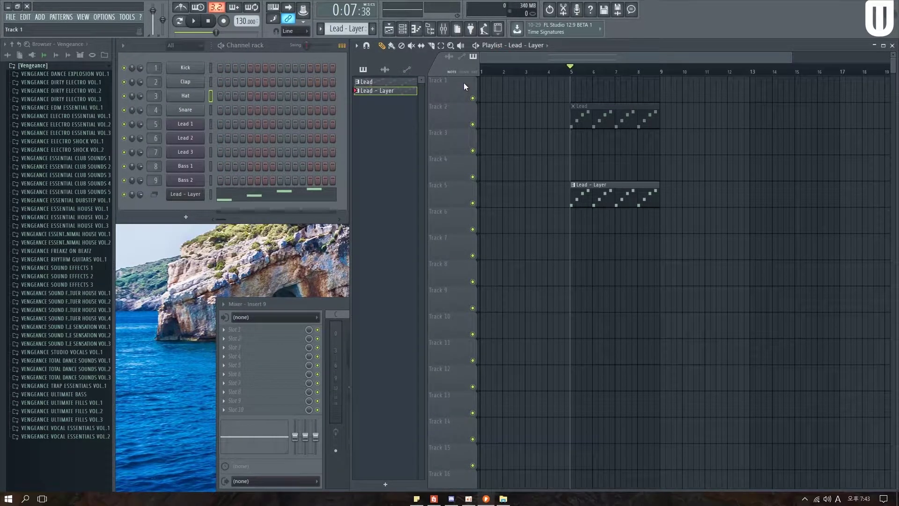
Create a new pattern and name it Drum
key(F4)
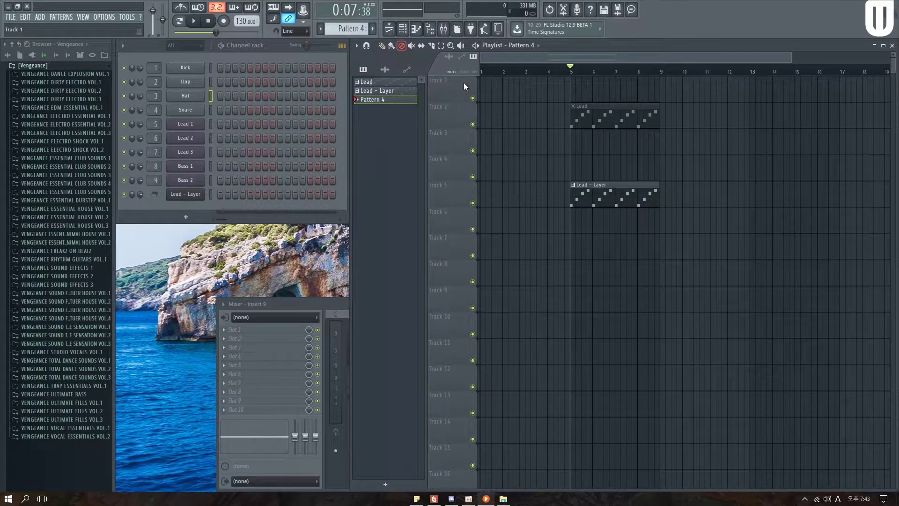
key(F2)
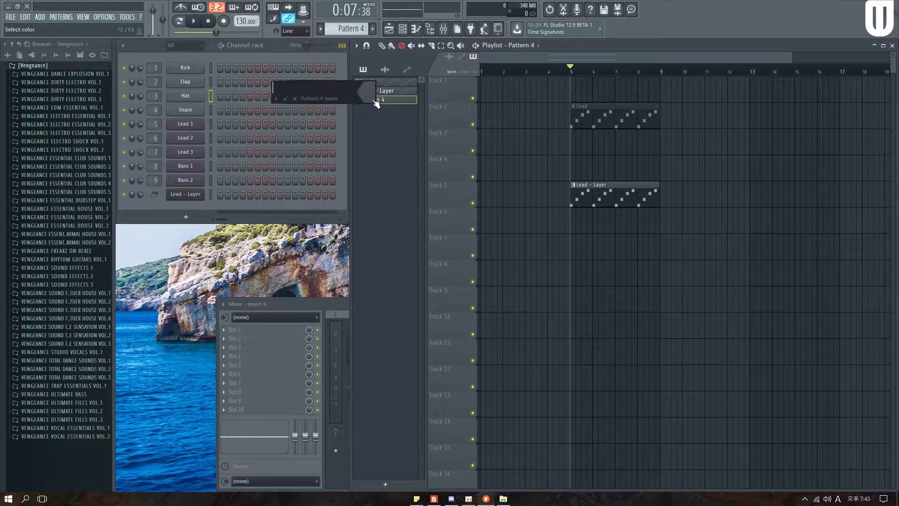
text(Drum)
key(Return)
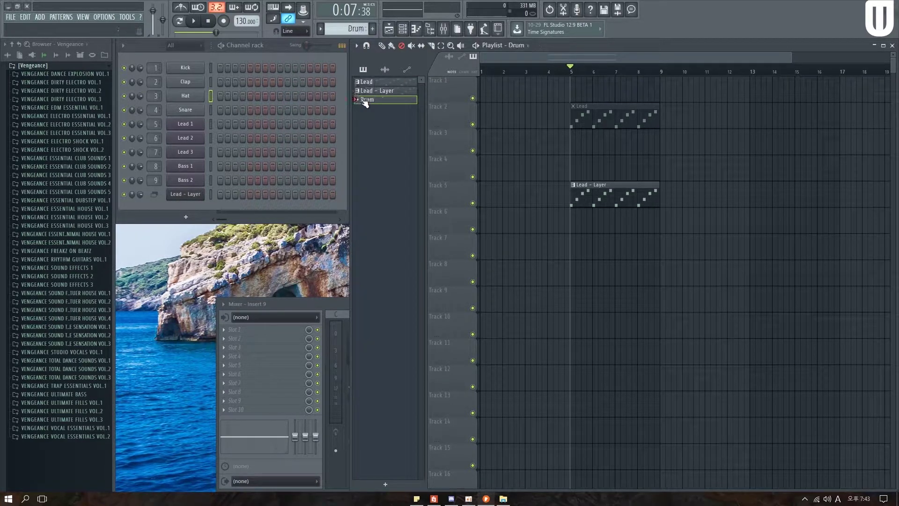
Place a one-bar Drum pattern clip on Track 3 at bar 2 of the playlist and set the playback position to bar 2
scroll(496, 75, up, 6)
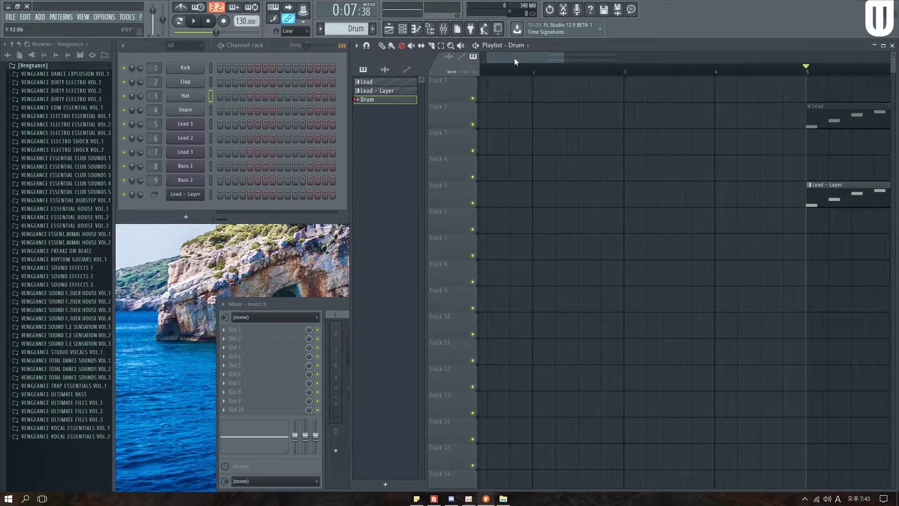
click(494, 142)
key(p)
drag(514, 140, 480, 144)
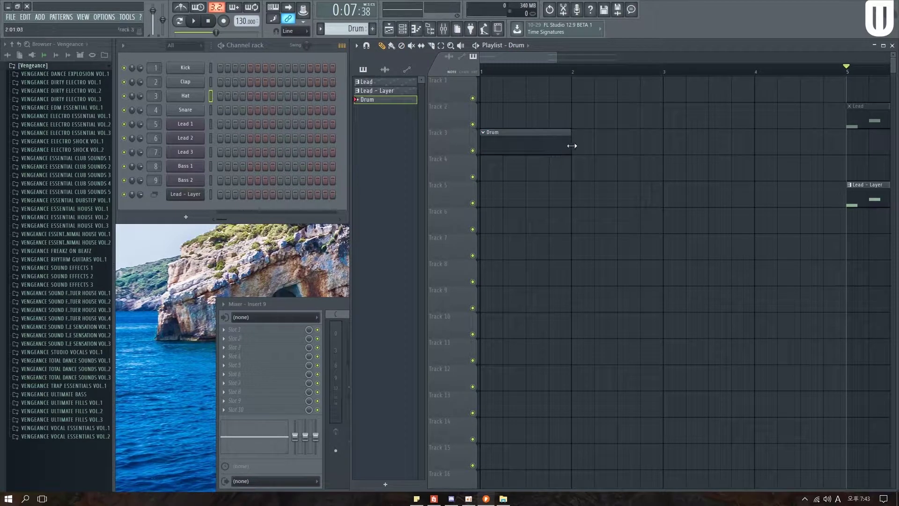
drag(501, 143, 592, 145)
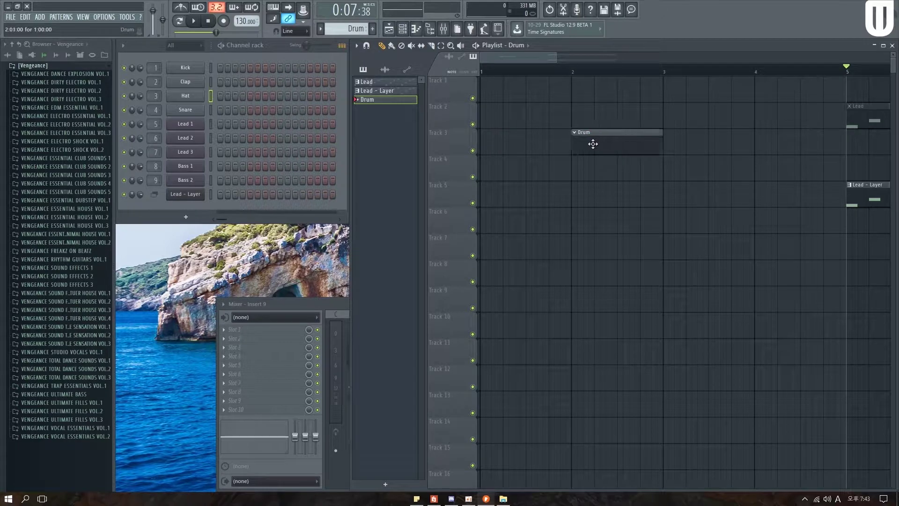
click(572, 72)
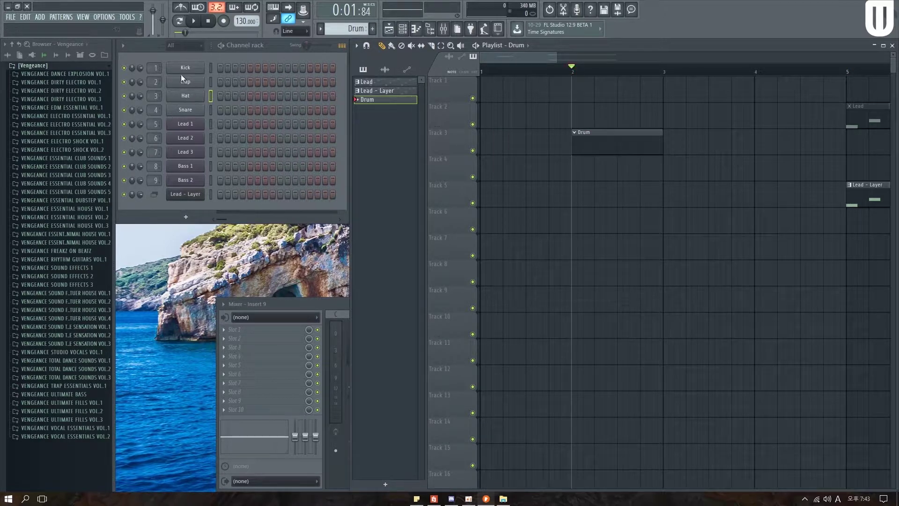
Enable Mute removed steps and program Kick on steps 1, 5, 9, 13, Clap and Snare on 5, 13, Hat on 3, 7, 11, 15
click(123, 47)
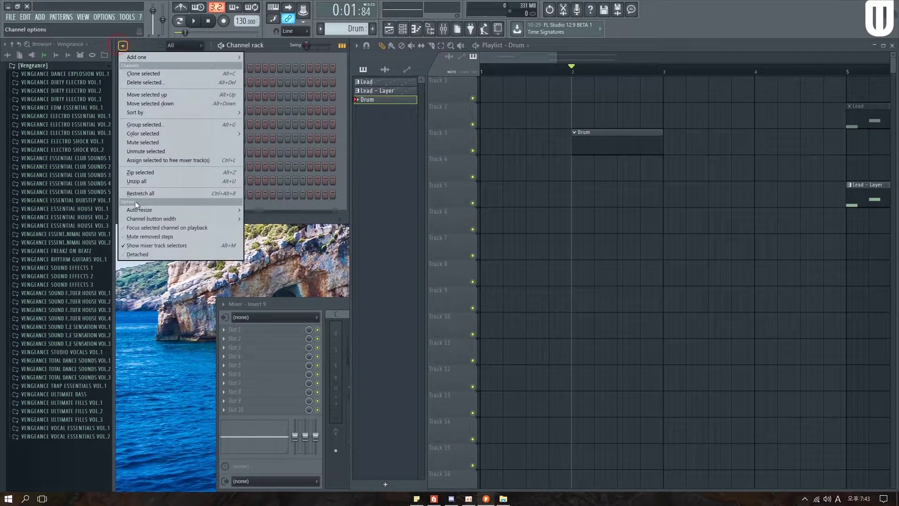
click(137, 237)
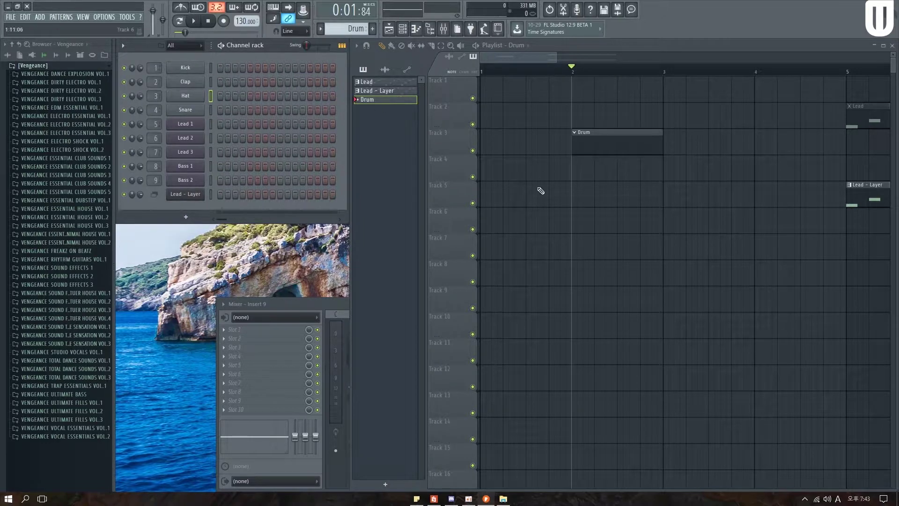
click(219, 69)
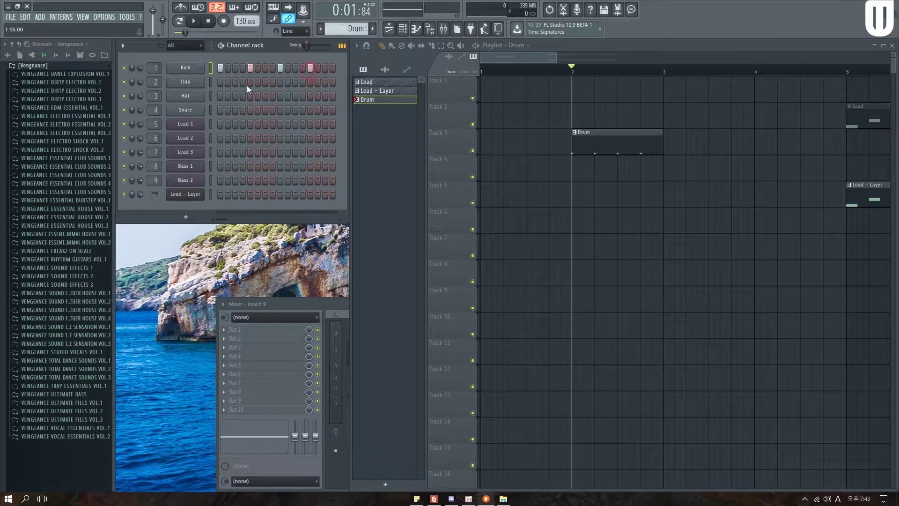
click(250, 82)
click(250, 110)
click(310, 111)
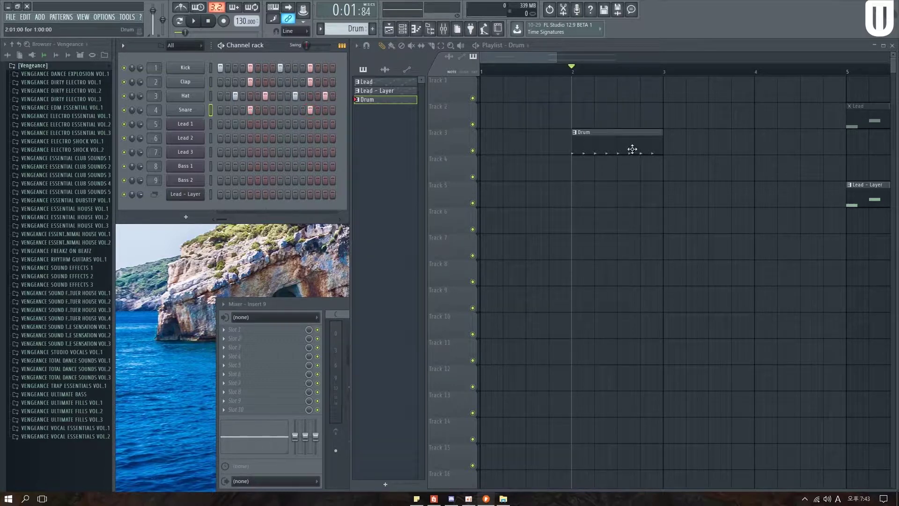
Remove all the Kick, Clap, Hat and Snare steps in the channel rack with Mute removed steps active
scroll(656, 234, up, 3)
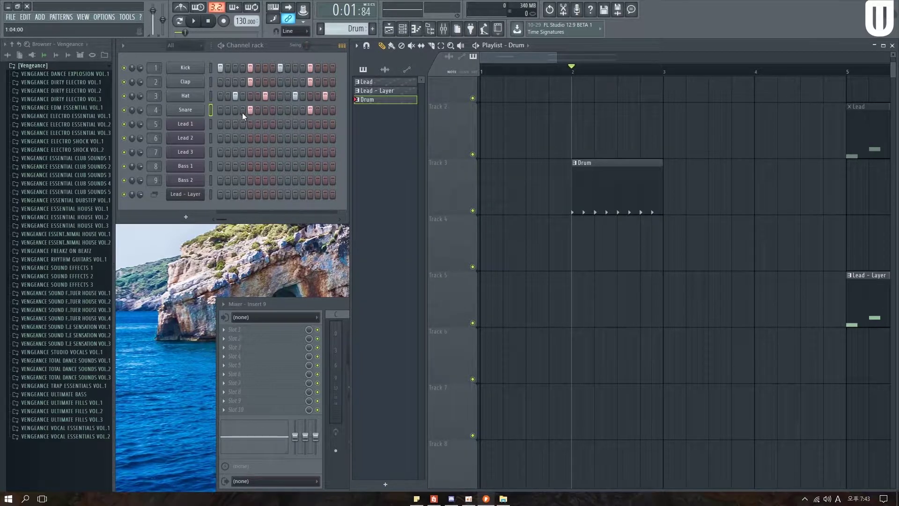
mouse_move(235, 110)
mouse_down()
mouse_move(316, 112)
mouse_move(333, 96)
mouse_move(220, 66)
mouse_up()
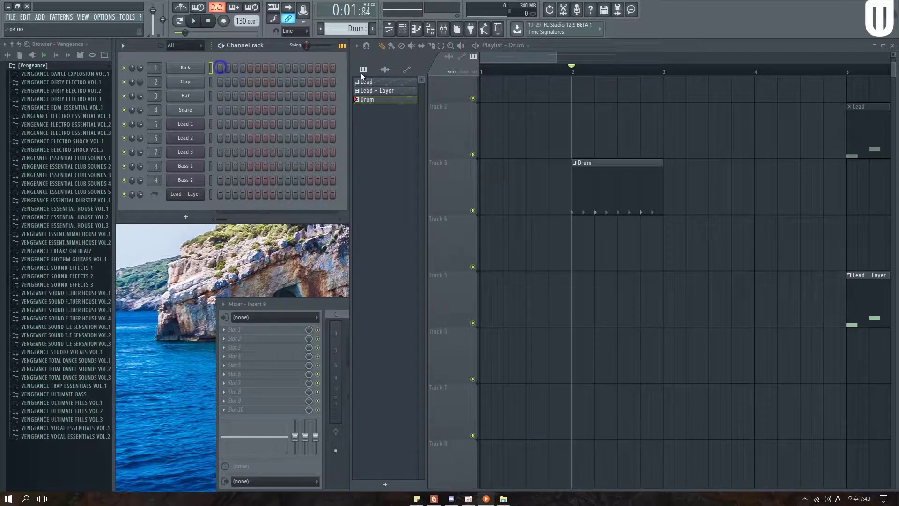
Open the Drum clip in the piano roll and delete the muted Kick and Hat notes
double_click(611, 174)
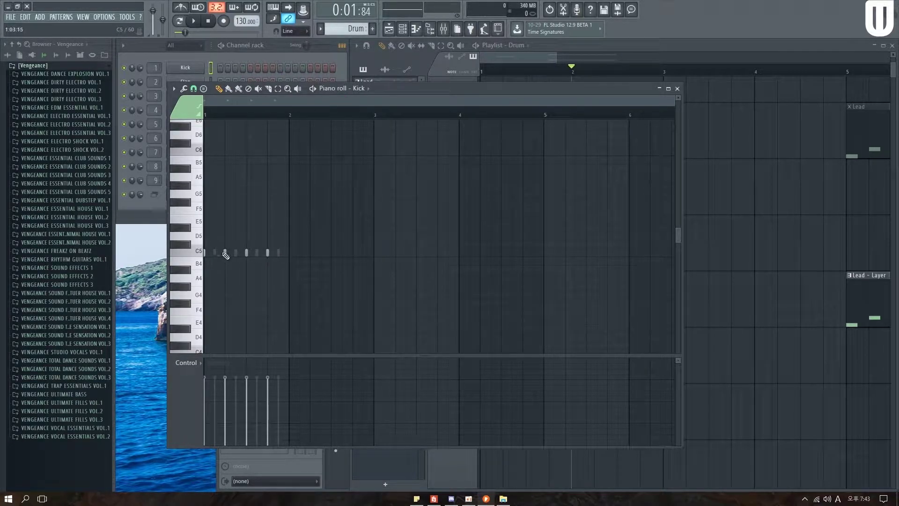
right_click(246, 253)
right_click(225, 252)
right_click(205, 253)
right_click(267, 253)
right_click(257, 254)
right_click(258, 254)
right_click(278, 253)
right_click(257, 254)
right_click(236, 253)
right_click(215, 253)
Delete the remaining muted Clap and Snare notes of the Drum pattern and close the piano roll
right_click(225, 253)
right_click(268, 253)
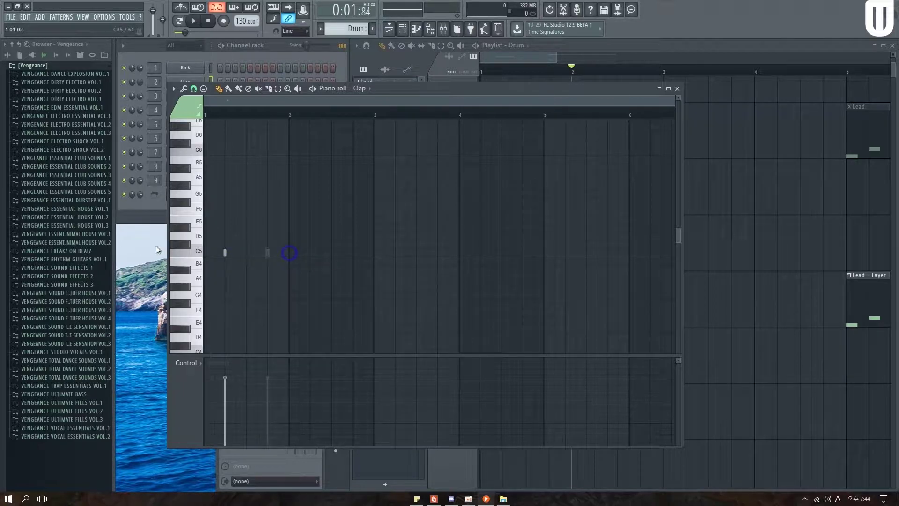
right_click(225, 252)
double_click(267, 253)
right_click(268, 253)
right_click(225, 253)
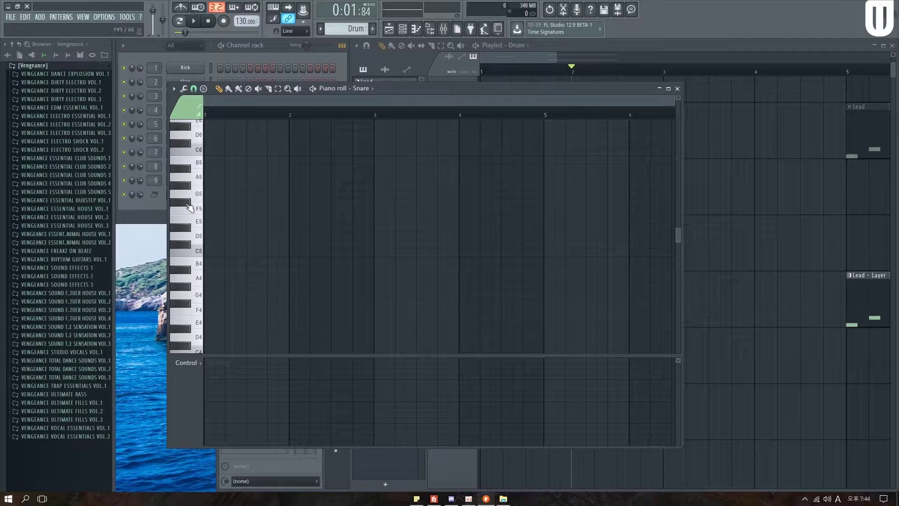
click(677, 88)
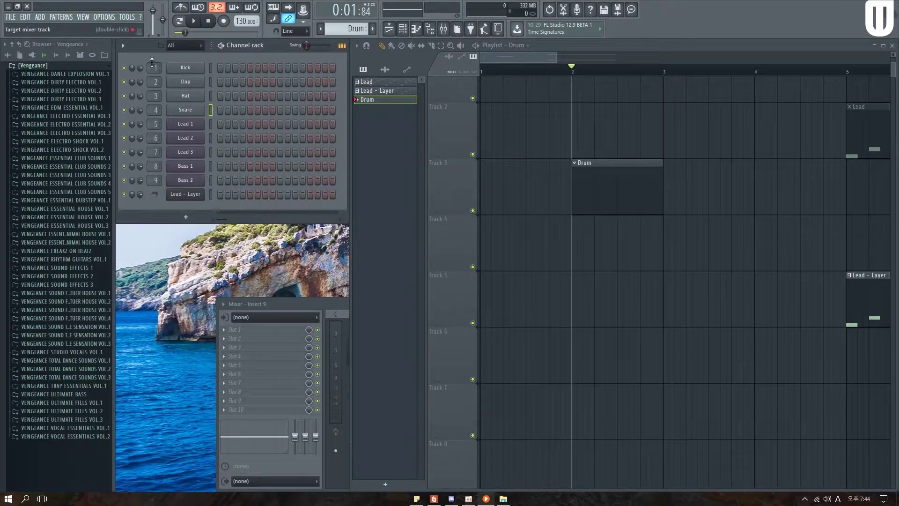
Turn off the Mute removed steps option of the channel rack
click(123, 45)
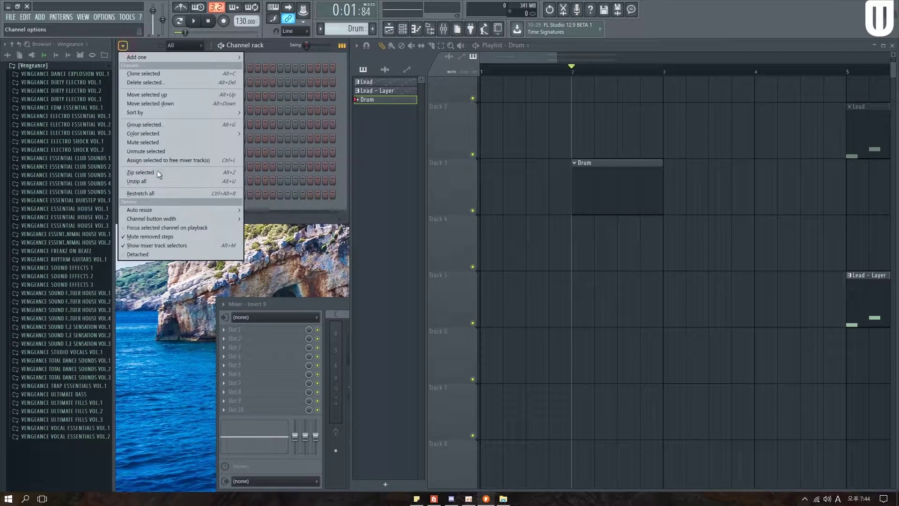
click(157, 238)
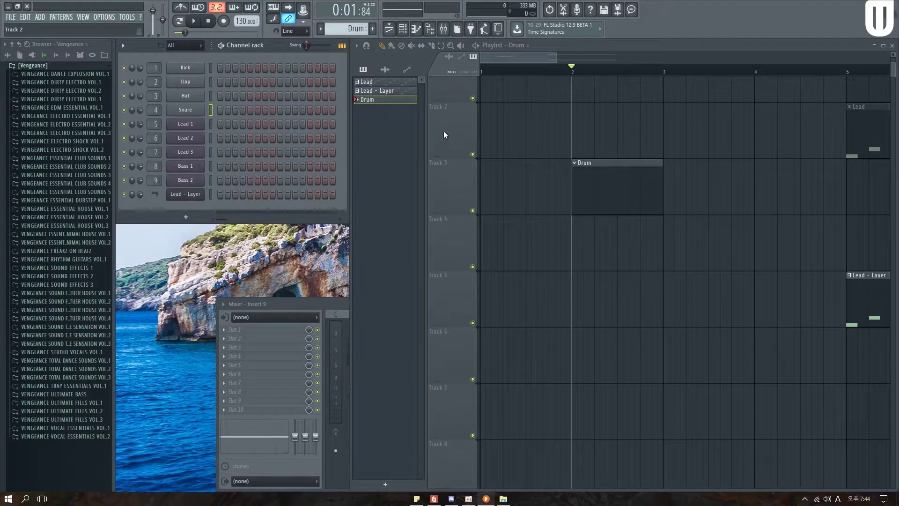